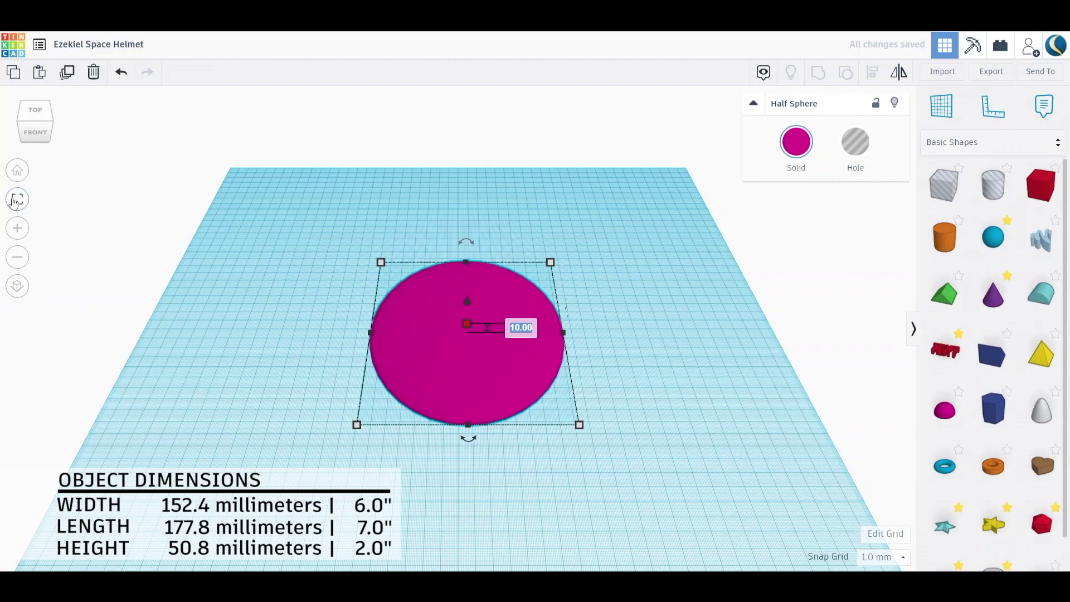
Step: Set the half sphere's height to 50.8 mm
{"action": "left_click", "coordinate": [18, 200]}
{"action": "left_click", "coordinate": [513, 328]}
{"action": "type", "text": "50.8"}
{"action": "key", "text": "Return"}
{"action": "left_click", "coordinate": [912, 329]}
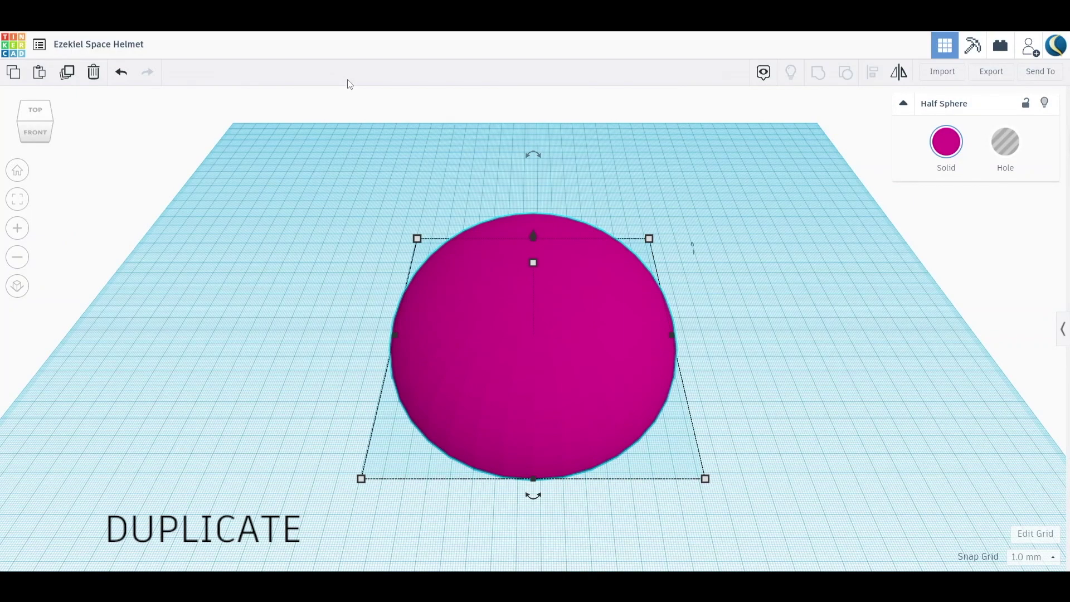
Step: Duplicate the half sphere and raise the copy above the original
{"action": "left_click", "coordinate": [67, 73]}
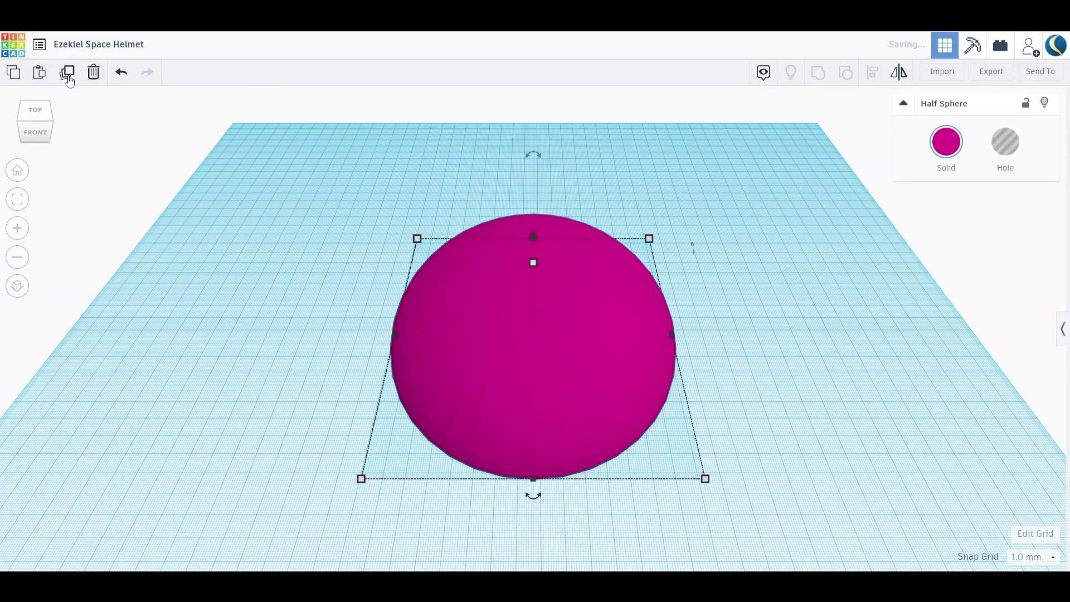
{"action": "left_click_drag", "start_coordinate": [533, 236], "coordinate": [520, 91]}
{"action": "left_click", "coordinate": [474, 426], "text": "shift"}
{"action": "left_click", "coordinate": [19, 201]}
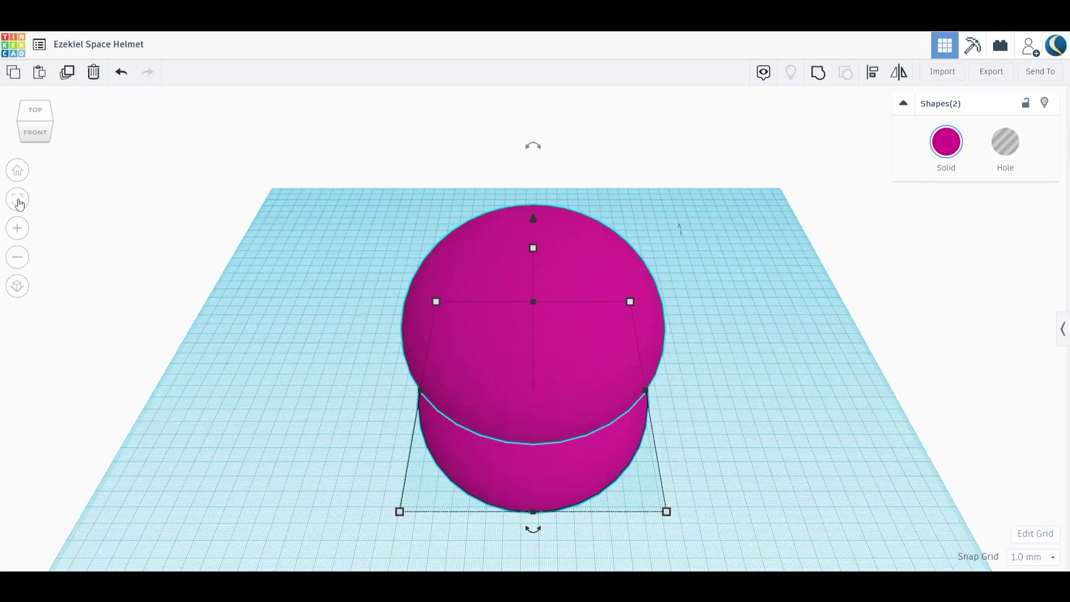
{"action": "left_click", "coordinate": [41, 134]}
{"action": "left_click", "coordinate": [298, 432]}
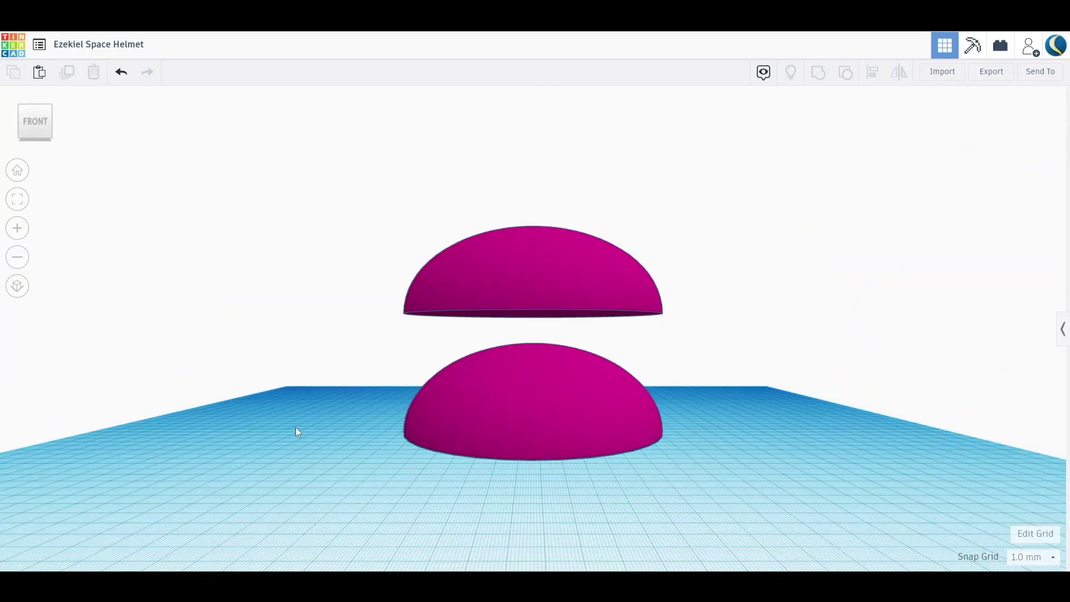
Step: Turn the lower half sphere into a hole sized 146 × 171.5 × 44.5 mm
{"action": "left_click", "coordinate": [647, 423]}
{"action": "left_click", "coordinate": [1005, 144]}
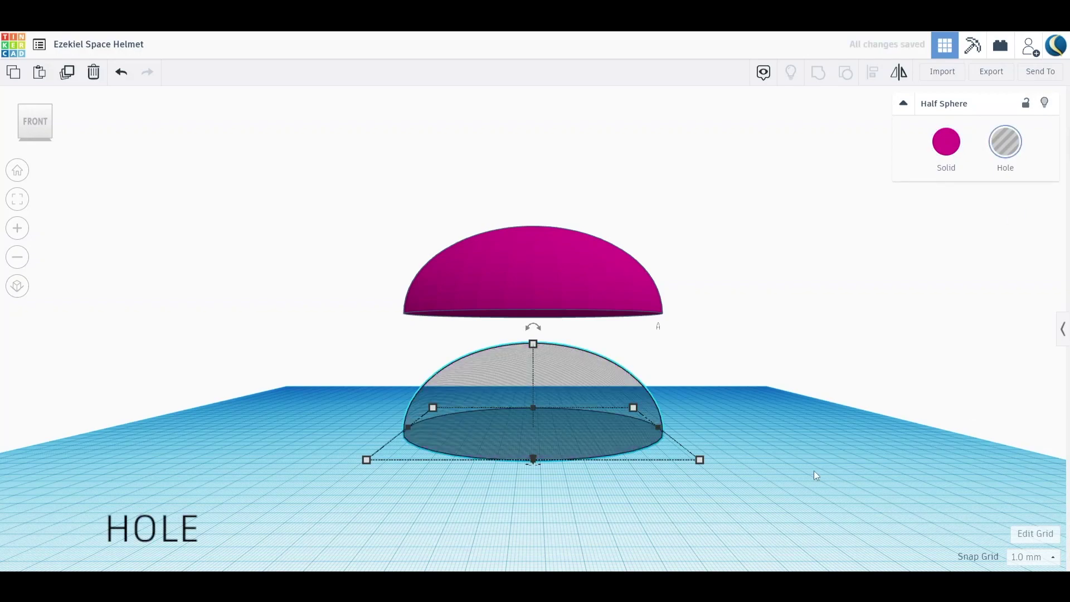
{"action": "left_click", "coordinate": [560, 484]}
{"action": "type", "text": "146"}
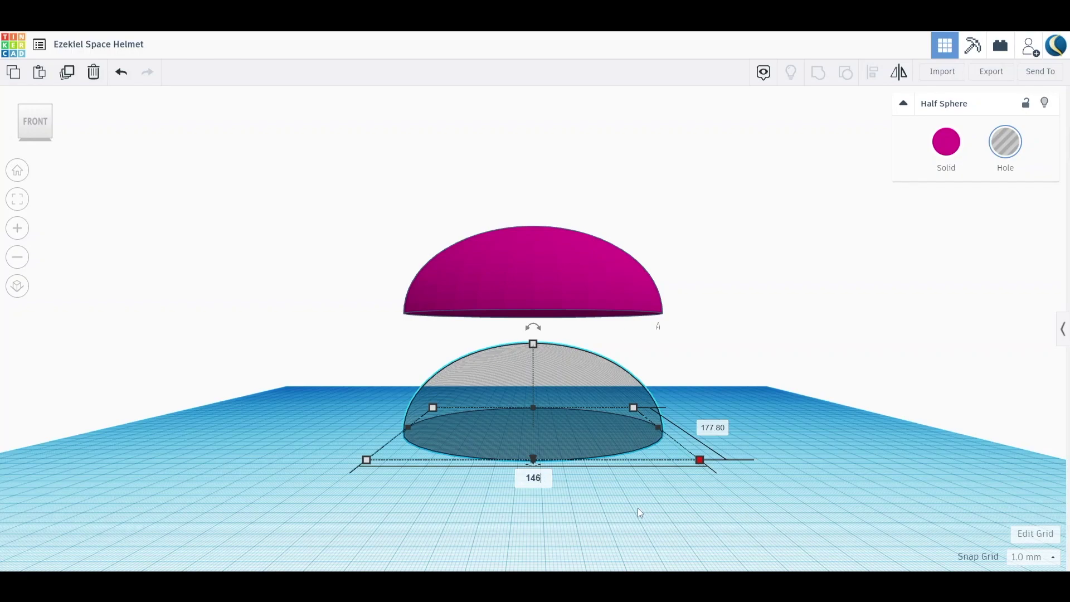
{"action": "key", "text": "Tab"}
{"action": "type", "text": "171.5"}
{"action": "key", "text": "Tab"}
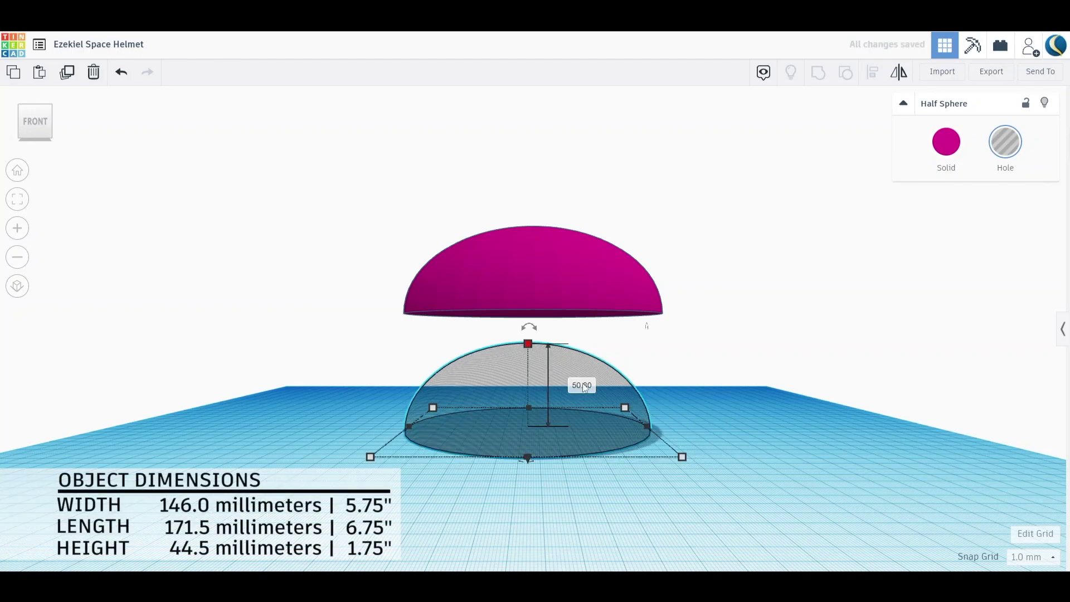
{"action": "type", "text": "44.5"}
{"action": "key", "text": "Return"}
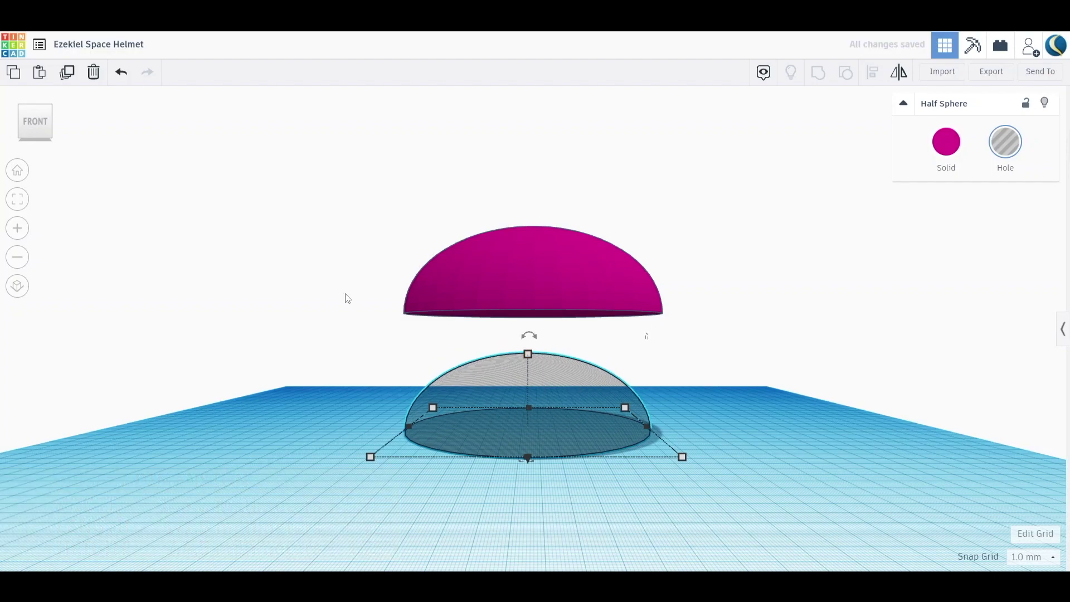
{"action": "key", "text": "ctrl+a"}
Step: Centre the dome over the hole on the workplane and group them into a hollow shell
{"action": "left_click", "coordinate": [36, 110]}
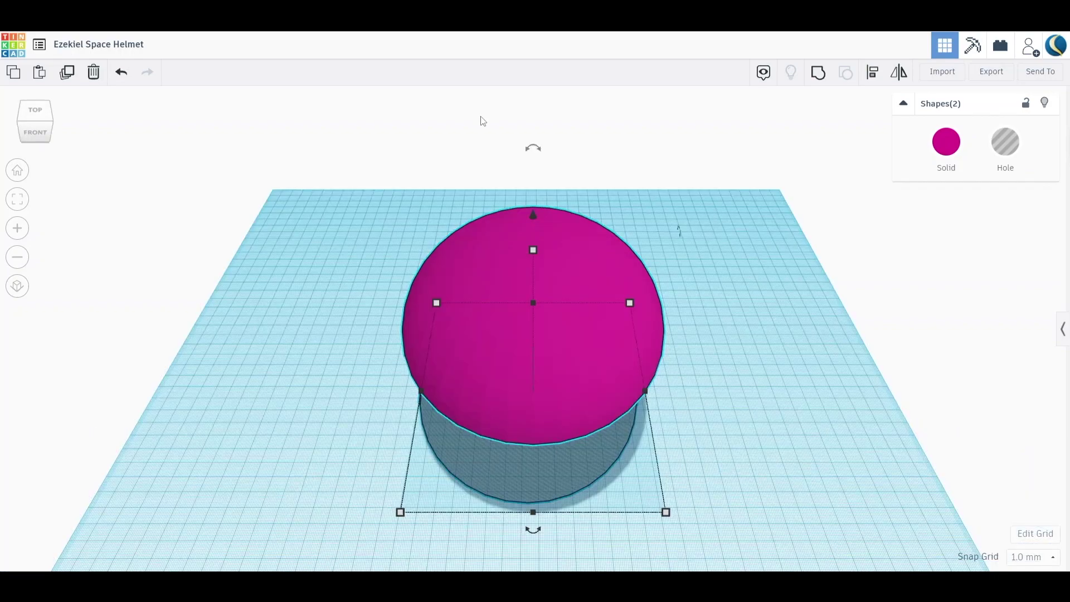
{"action": "left_click", "coordinate": [873, 85]}
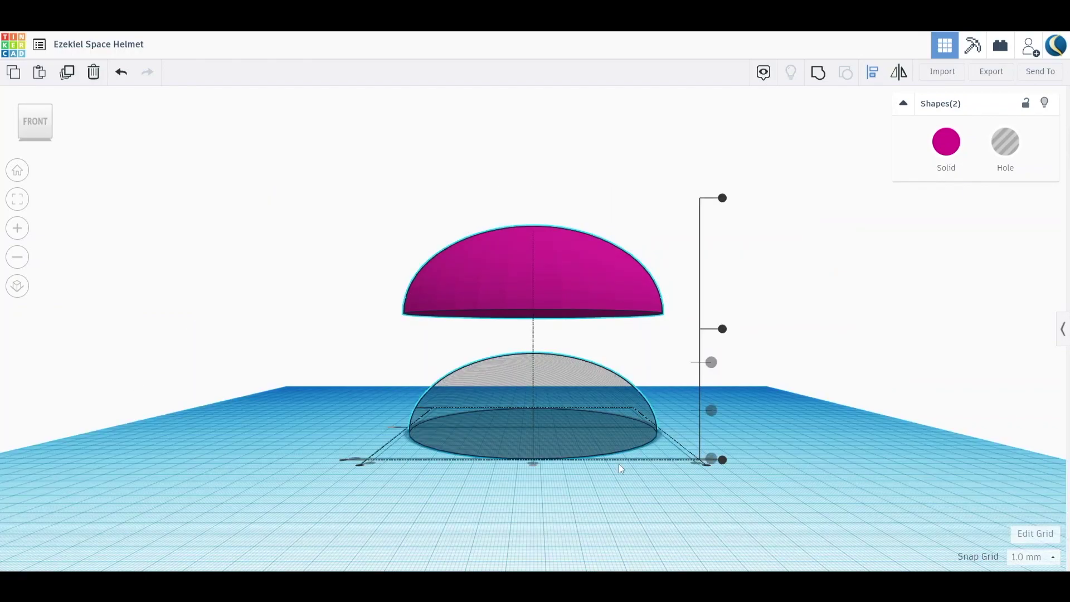
{"action": "left_click", "coordinate": [720, 460]}
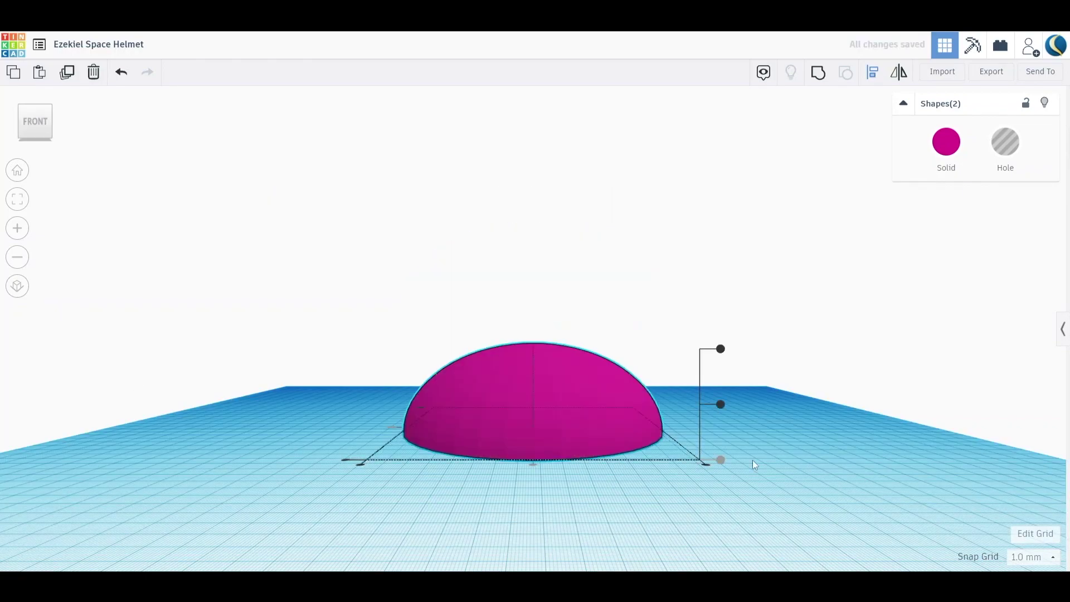
{"action": "left_click", "coordinate": [817, 74]}
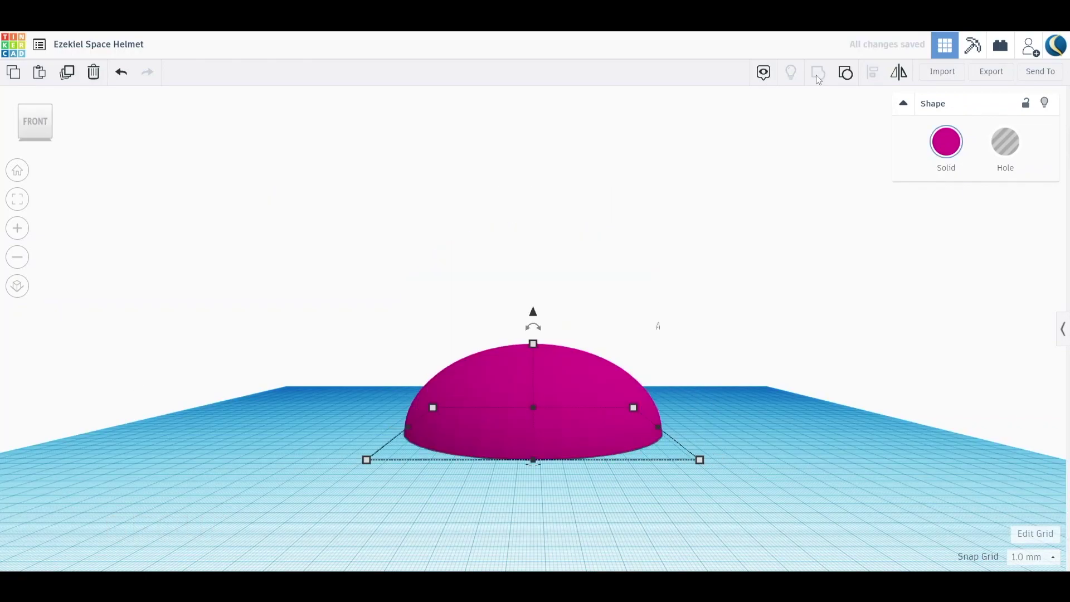
{"action": "left_click", "coordinate": [896, 77]}
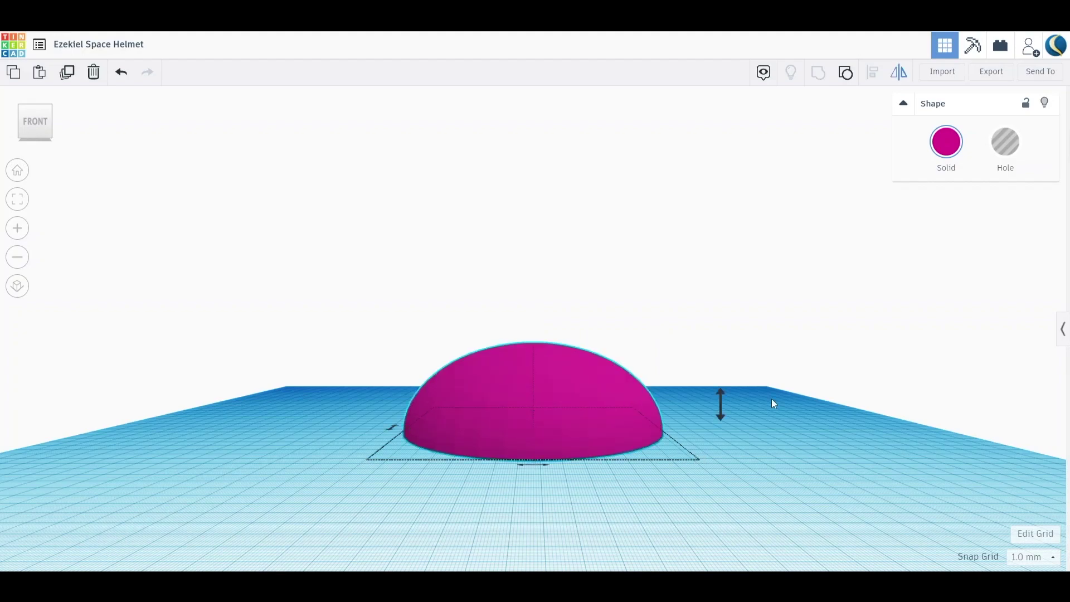
{"action": "left_click", "coordinate": [34, 108]}
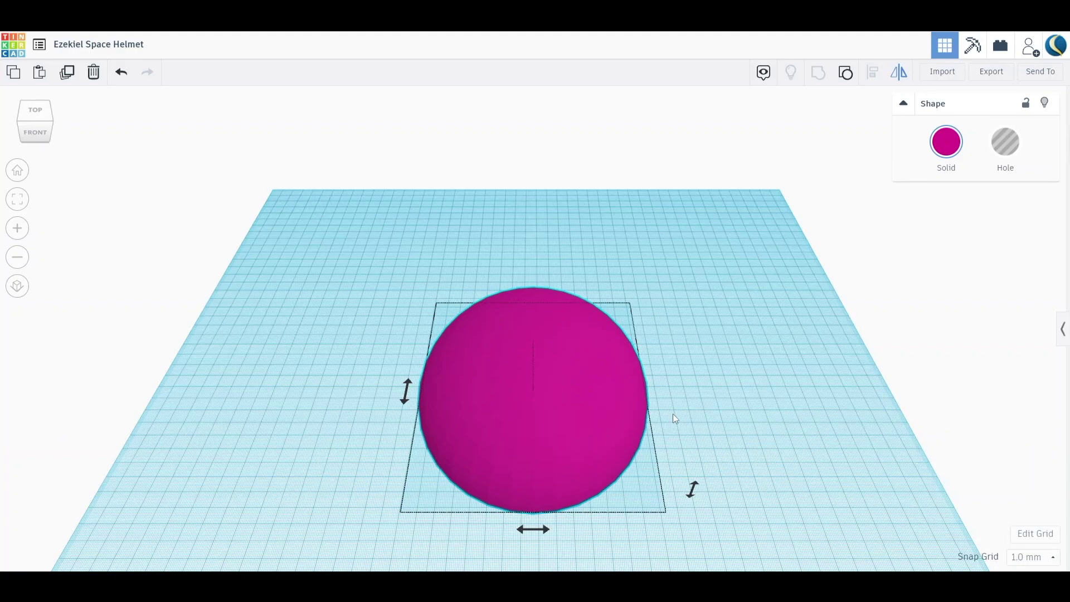
{"action": "left_click", "coordinate": [674, 413]}
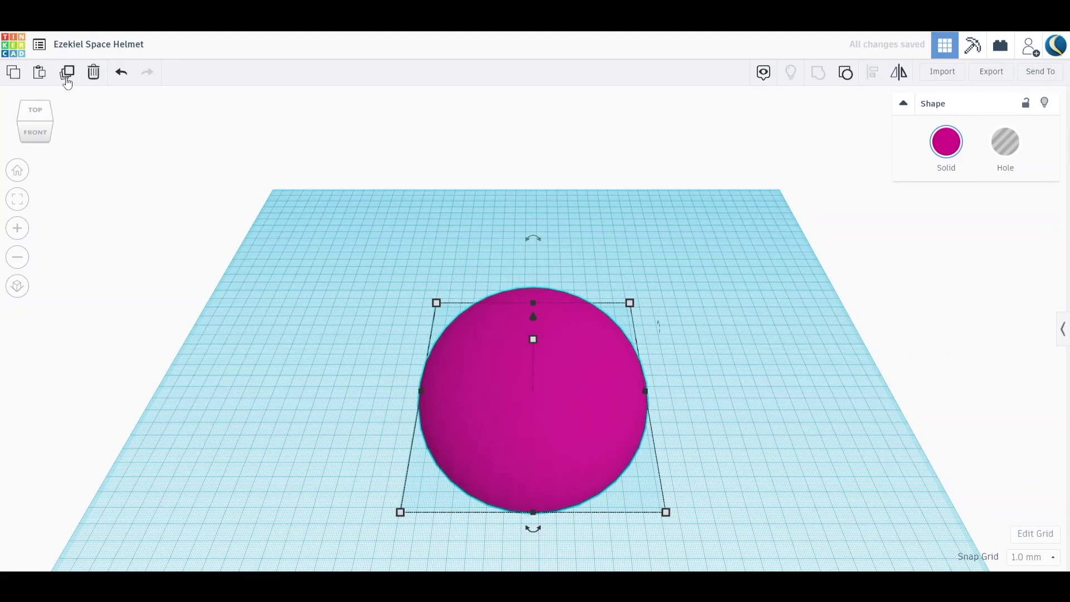
Step: Duplicate the hollow shell and shift the copy to the left
{"action": "left_click", "coordinate": [66, 73]}
{"action": "key", "text": "shift+Left"}
{"action": "key", "text": "shift+Left"}
{"action": "key", "text": "shift+Left"}
{"action": "key", "text": "shift+Left"}
{"action": "key", "text": "shift+Left"}
{"action": "key", "text": "shift+Left"}
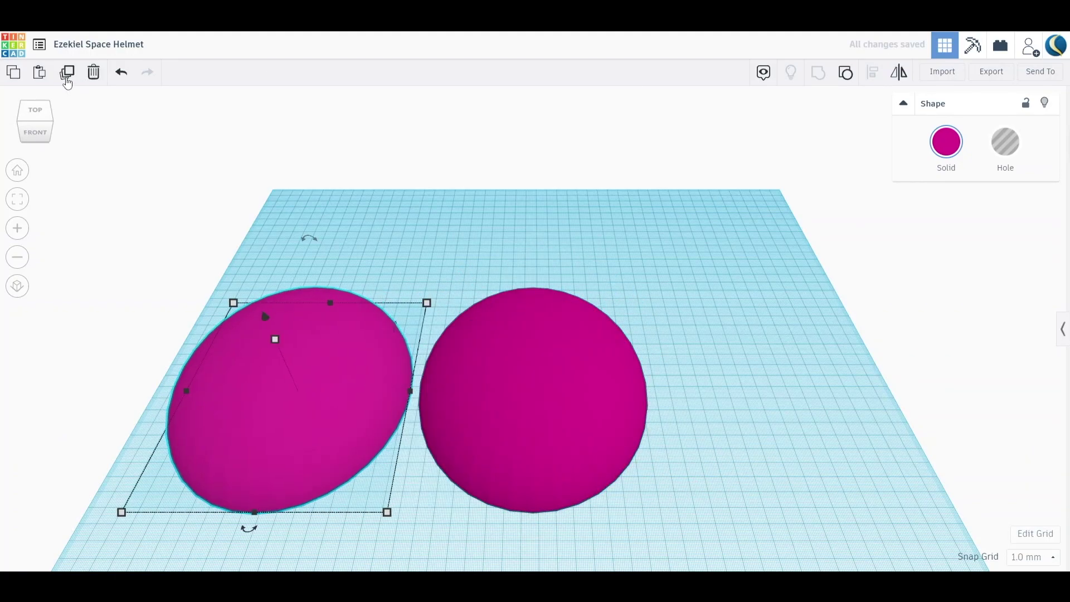
{"action": "key", "text": "Escape"}
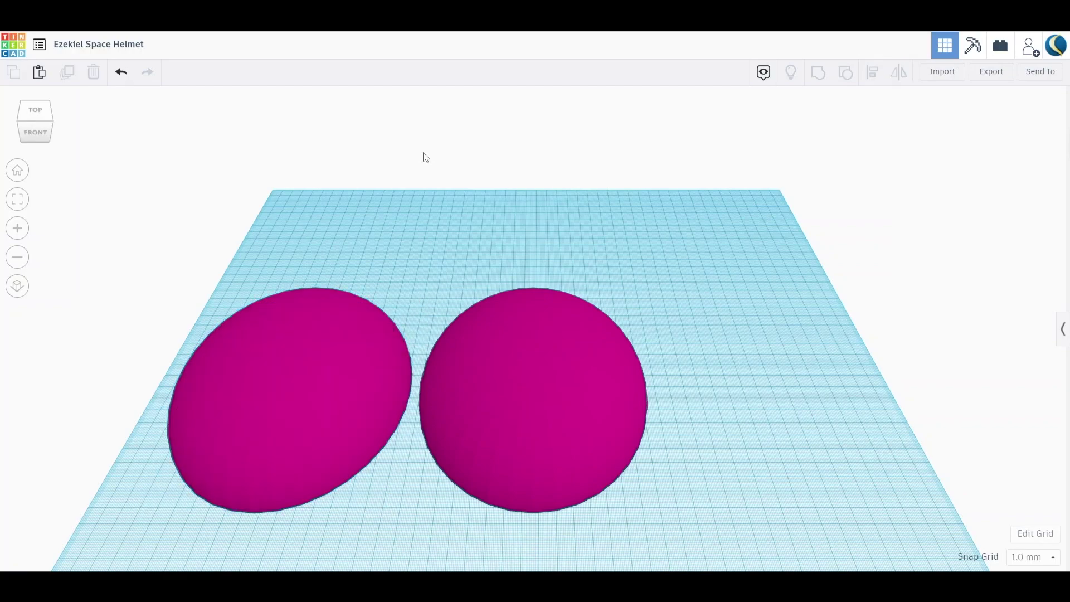
Step: Add a box sized 25.4 × 177.8 × 76.2 mm beside the shells
{"action": "left_click", "coordinate": [1063, 329]}
{"action": "left_click_drag", "start_coordinate": [1039, 184], "coordinate": [667, 287]}
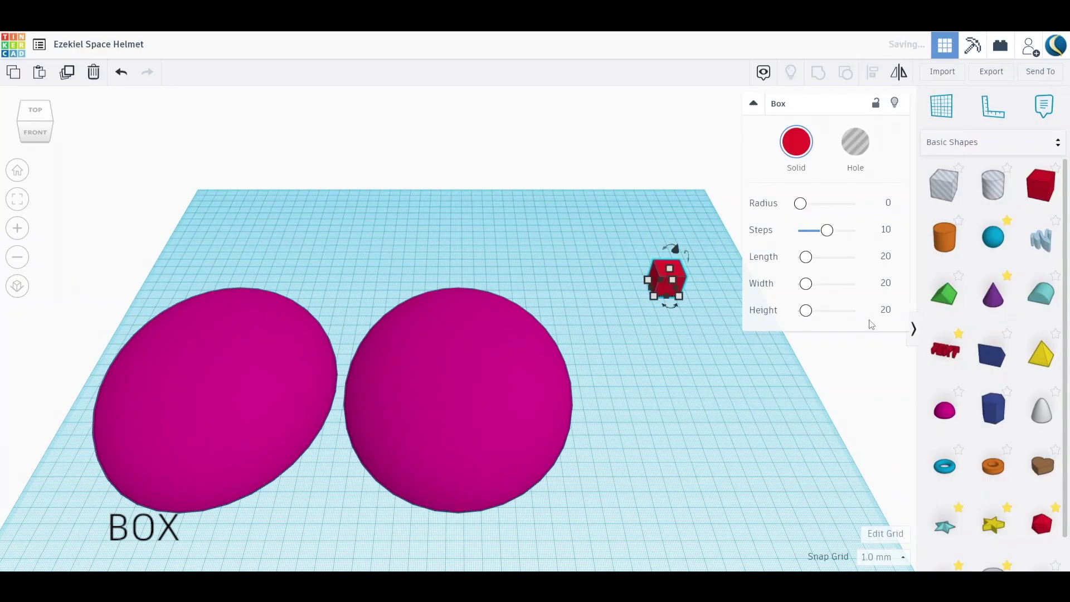
{"action": "left_click", "coordinate": [913, 327]}
{"action": "left_click", "coordinate": [728, 296]}
{"action": "left_click", "coordinate": [756, 335]}
{"action": "type", "text": "25.4"}
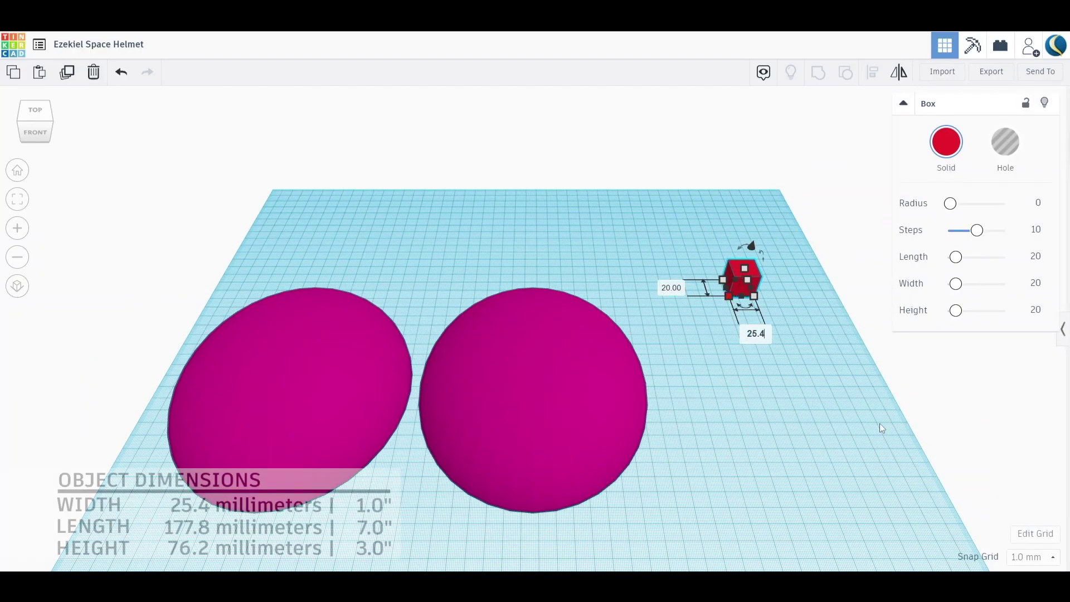
{"action": "key", "text": "Tab"}
{"action": "type", "text": "177.8"}
{"action": "key", "text": "Return"}
{"action": "left_click", "coordinate": [770, 340]}
{"action": "left_click", "coordinate": [820, 351]}
{"action": "type", "text": "76.2"}
{"action": "key", "text": "Return"}
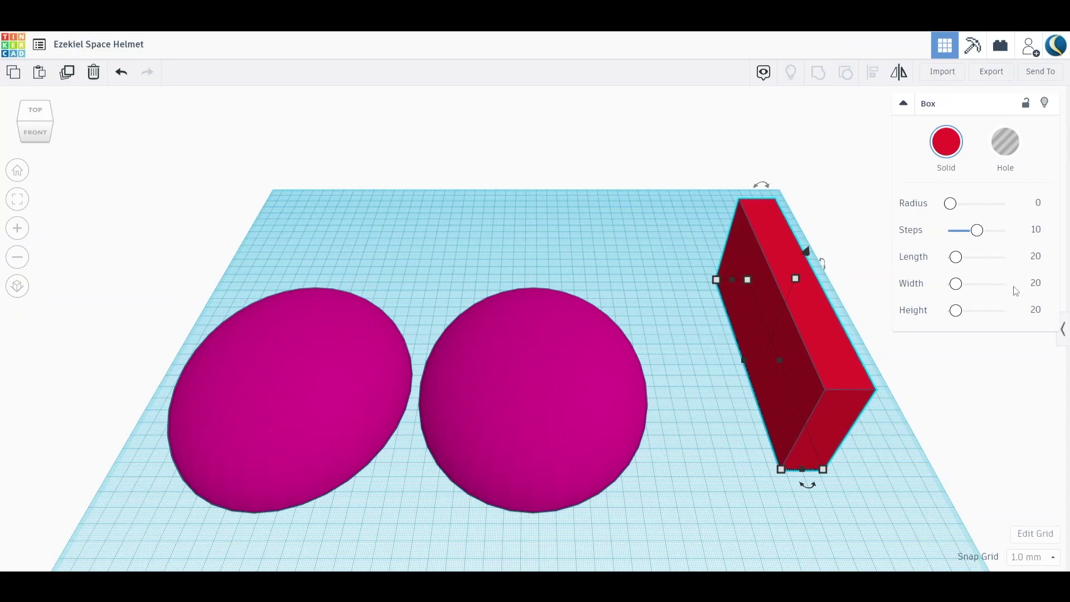
Step: Make the box a hole, centre it on the right shell, and group them
{"action": "left_click", "coordinate": [1011, 157]}
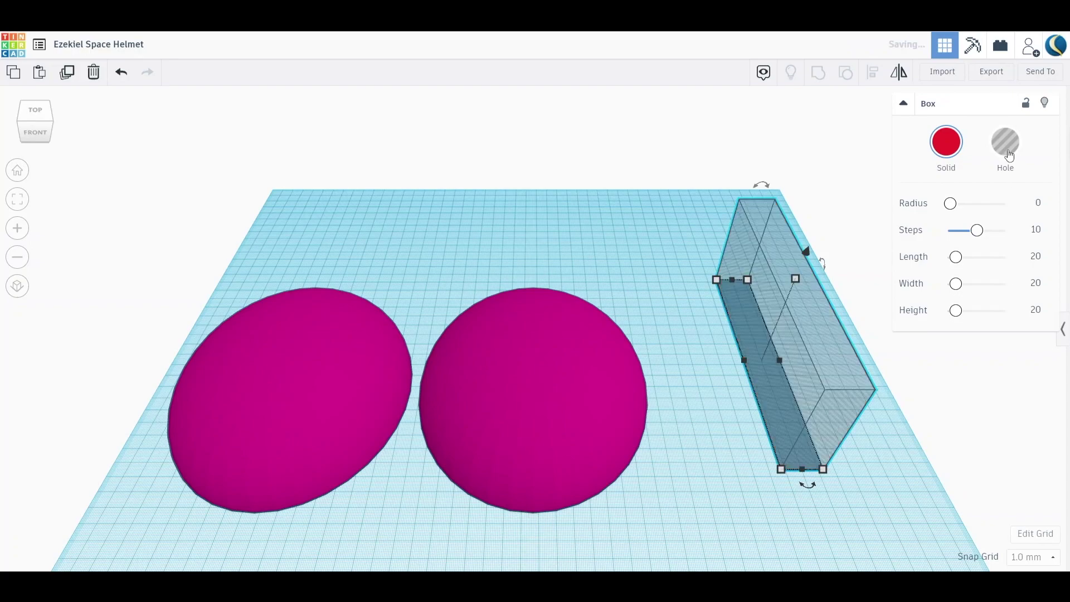
{"action": "left_click", "coordinate": [577, 481], "text": "shift"}
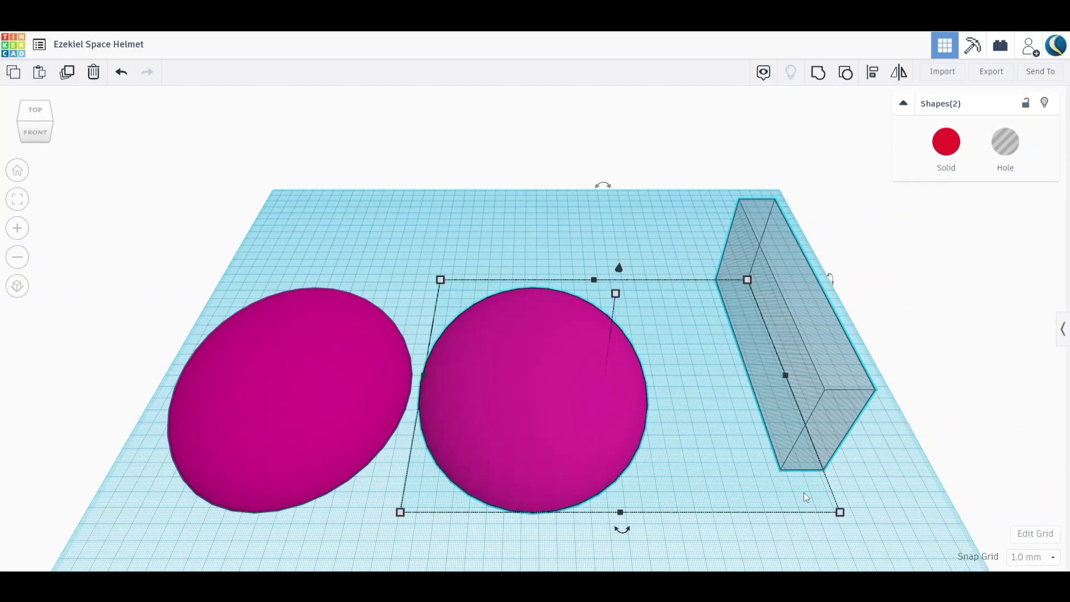
{"action": "left_click", "coordinate": [871, 78]}
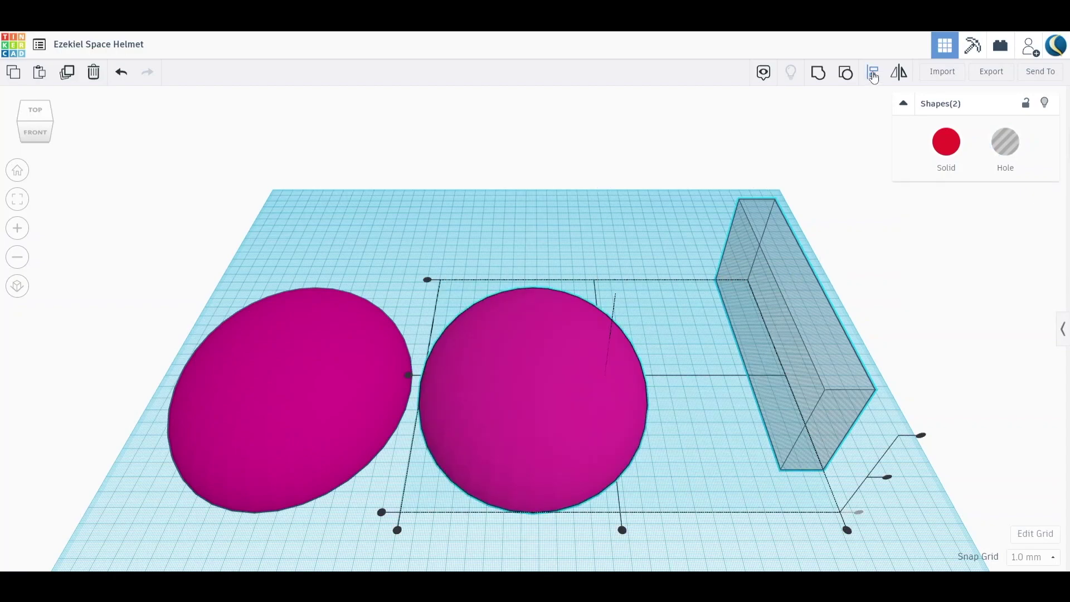
{"action": "left_click", "coordinate": [622, 530]}
{"action": "left_click", "coordinate": [483, 374]}
{"action": "key", "text": "ctrl+g"}
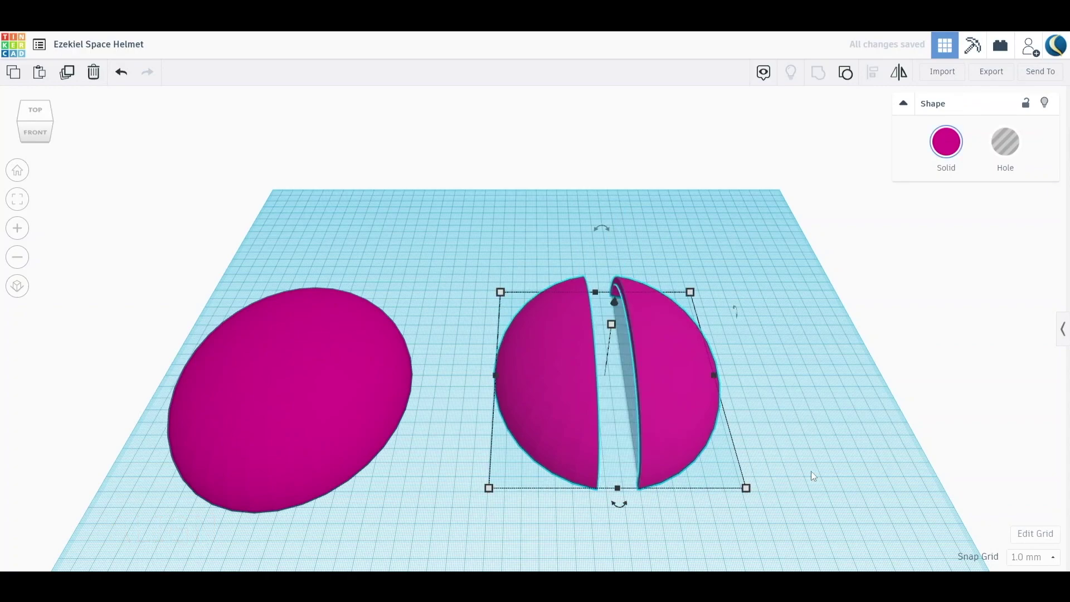
Step: Resize the split shell to 158.8 × 184.2 × 50.8 mm
{"action": "left_click", "coordinate": [745, 488]}
{"action": "key", "text": "Tab"}
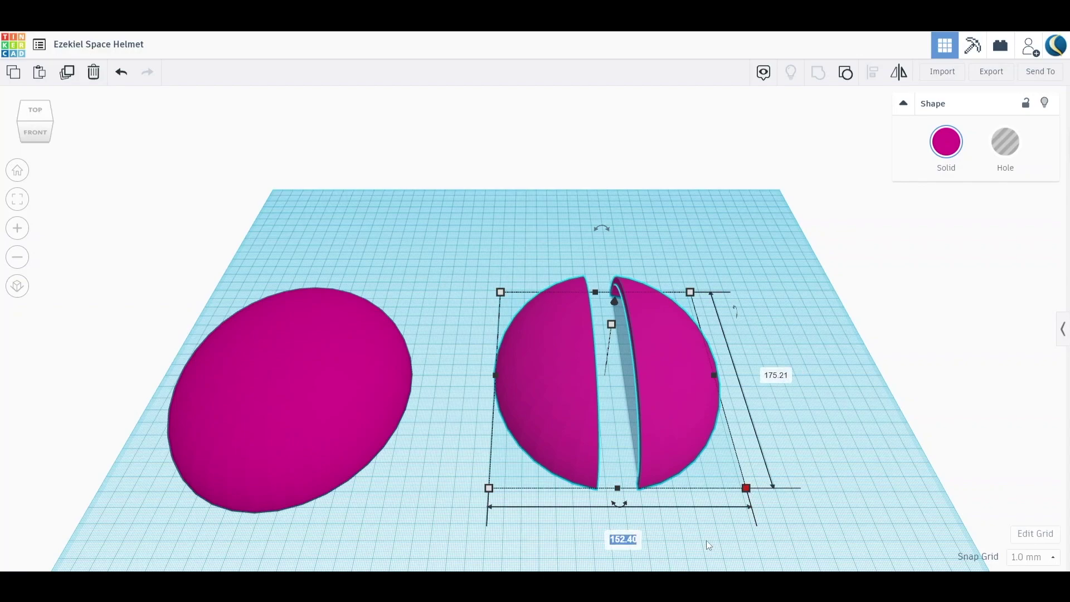
{"action": "type", "text": "158.8"}
{"action": "key", "text": "Tab"}
{"action": "type", "text": "184.2"}
{"action": "key", "text": "Return"}
{"action": "left_click", "coordinate": [617, 329]}
{"action": "key", "text": "Tab"}
{"action": "type", "text": "50.8"}
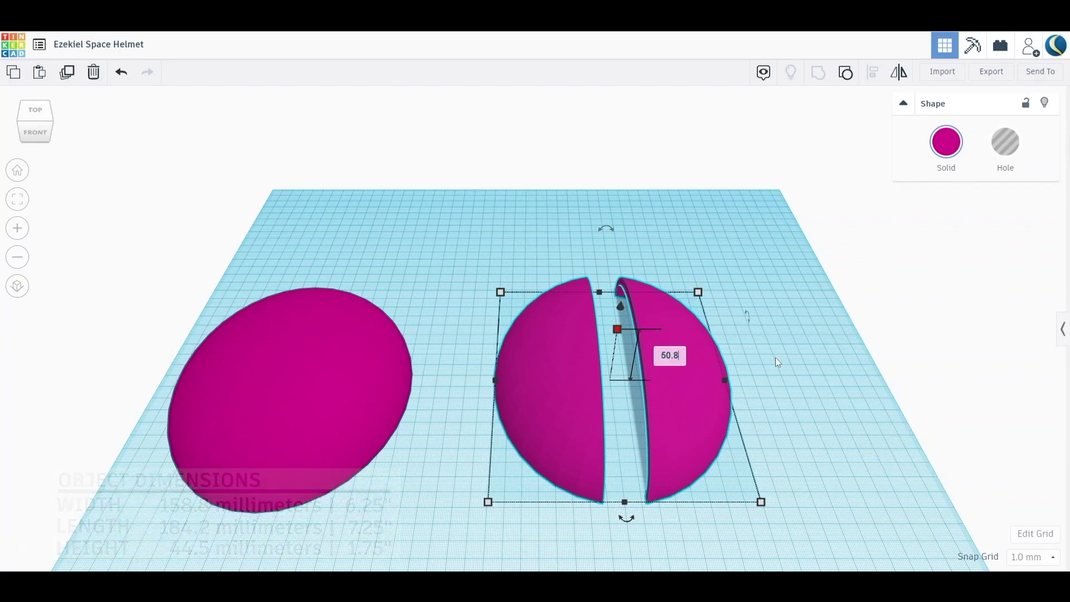
{"action": "key", "text": "Return"}
Step: Resize the intact left shell to 152.4 × 177.8 × 44.45 mm
{"action": "left_click", "coordinate": [347, 464]}
{"action": "scroll", "coordinate": [347, 465], "scroll_direction": "down", "scroll_amount": 2}
{"action": "left_click", "coordinate": [427, 462]}
{"action": "key", "text": "Tab"}
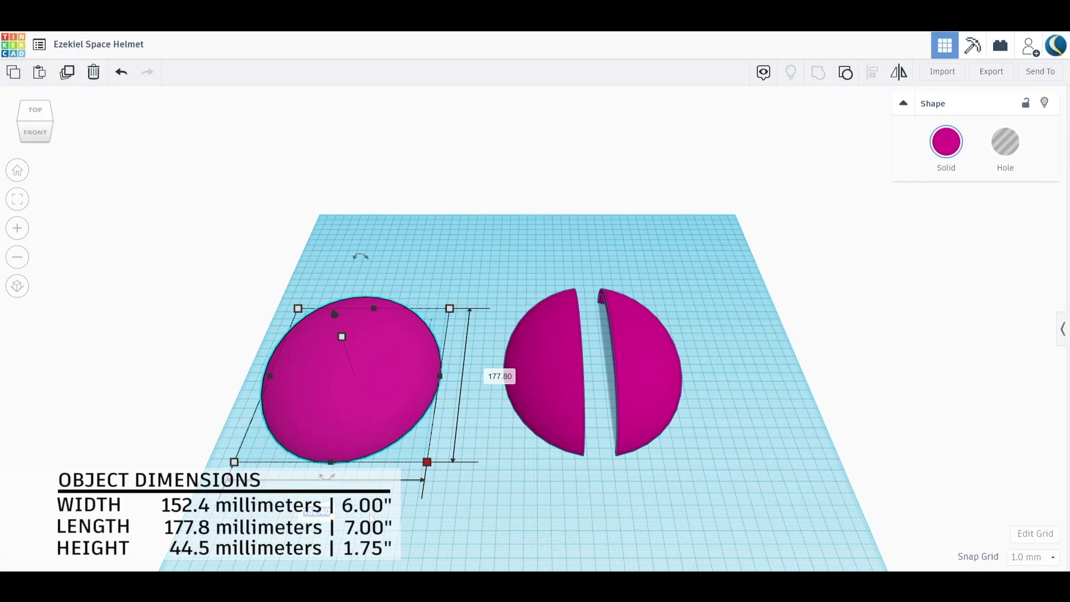
{"action": "key", "text": "Return"}
{"action": "left_click", "coordinate": [500, 376]}
{"action": "left_click", "coordinate": [342, 337]}
{"action": "left_click", "coordinate": [403, 356]}
{"action": "type", "text": "44.45"}
{"action": "key", "text": "Return"}
{"action": "left_click", "coordinate": [466, 407]}
Step: Shift all existing shapes aside and hide them, clearing the workplane
{"action": "key", "text": "ctrl+a"}
{"action": "key", "text": "shift+Right"}
{"action": "key", "text": "shift+Right"}
{"action": "key", "text": "shift+Right"}
{"action": "key", "text": "shift+Right"}
{"action": "key", "text": "shift+Right"}
{"action": "key", "text": "shift+Right"}
{"action": "key", "text": "shift+Right"}
{"action": "key", "text": "shift+Right"}
{"action": "key", "text": "shift+Right"}
{"action": "key", "text": "shift+Right"}
{"action": "key", "text": "shift+Up"}
{"action": "key", "text": "shift+Up"}
{"action": "key", "text": "shift+Up"}
{"action": "key", "text": "shift+Up"}
{"action": "key", "text": "shift+Up"}
{"action": "key", "text": "shift+Up"}
{"action": "key", "text": "shift+Up"}
{"action": "key", "text": "shift+Up"}
{"action": "key", "text": "shift+Up"}
{"action": "key", "text": "shift+Up"}
{"action": "key", "text": "shift+Up"}
{"action": "key", "text": "shift+Up"}
{"action": "key", "text": "shift+Up"}
{"action": "key", "text": "shift+Up"}
{"action": "key", "text": "shift+Up"}
{"action": "key", "text": "ctrl+h"}
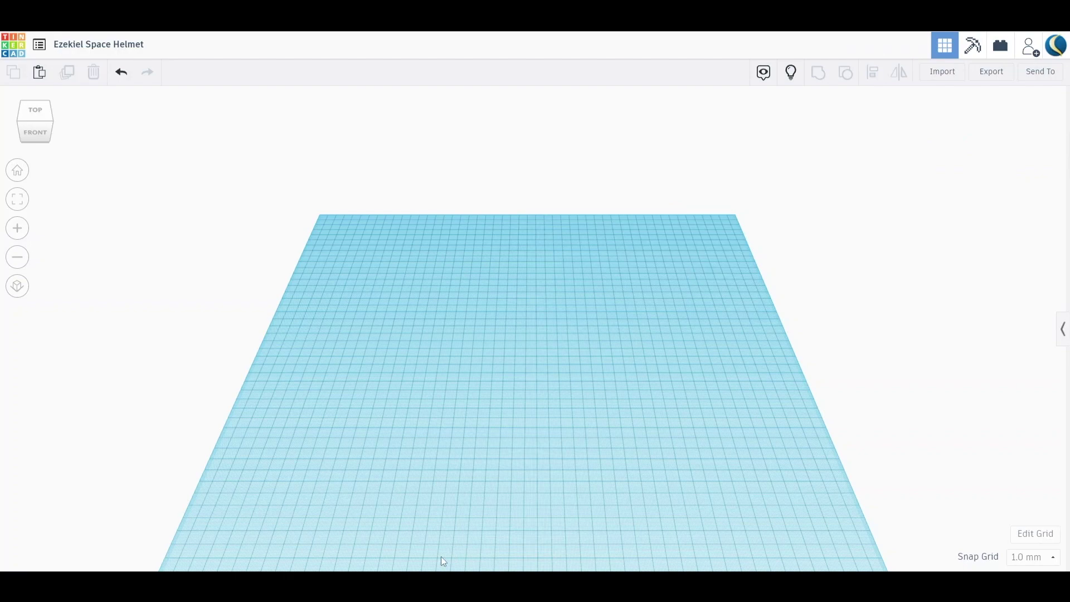
{"action": "left_click", "coordinate": [24, 174]}
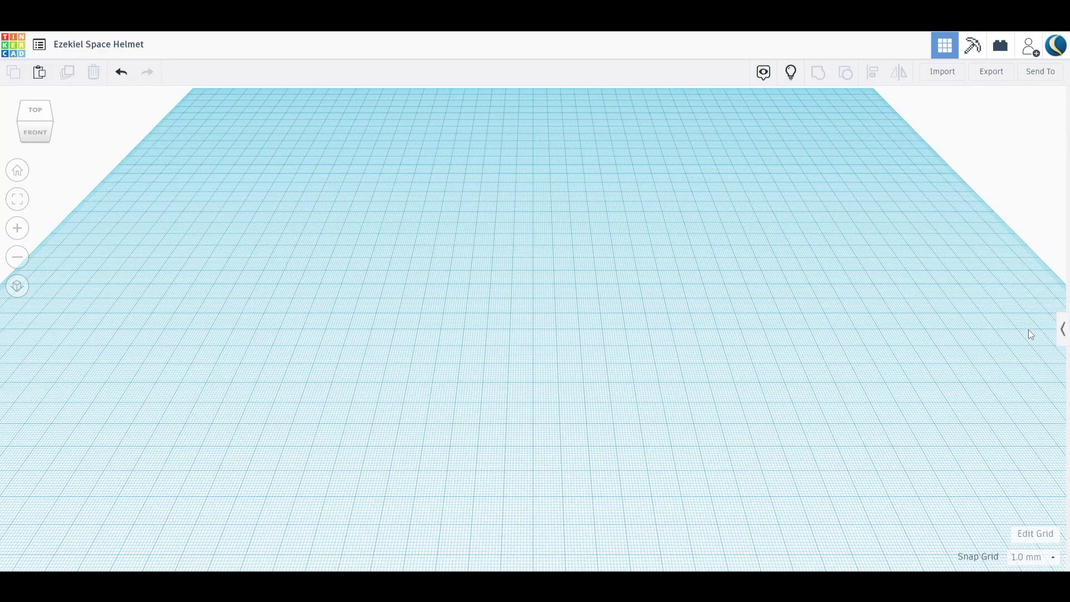
Step: Add a cylinder sized 152.4 × 177.8 mm and 127 mm tall
{"action": "left_click", "coordinate": [1062, 329]}
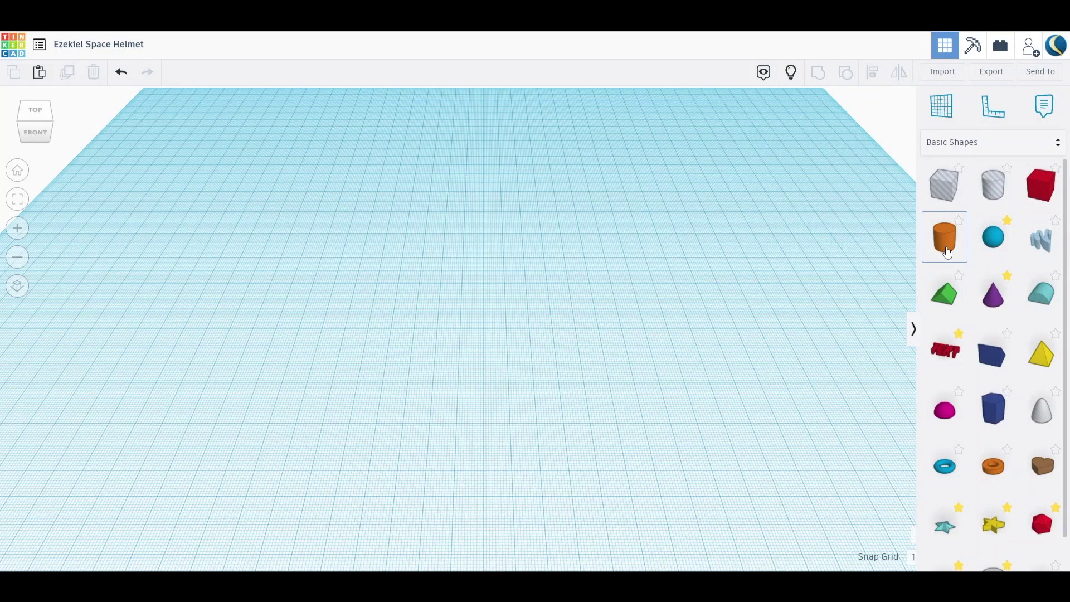
{"action": "left_click", "coordinate": [948, 253]}
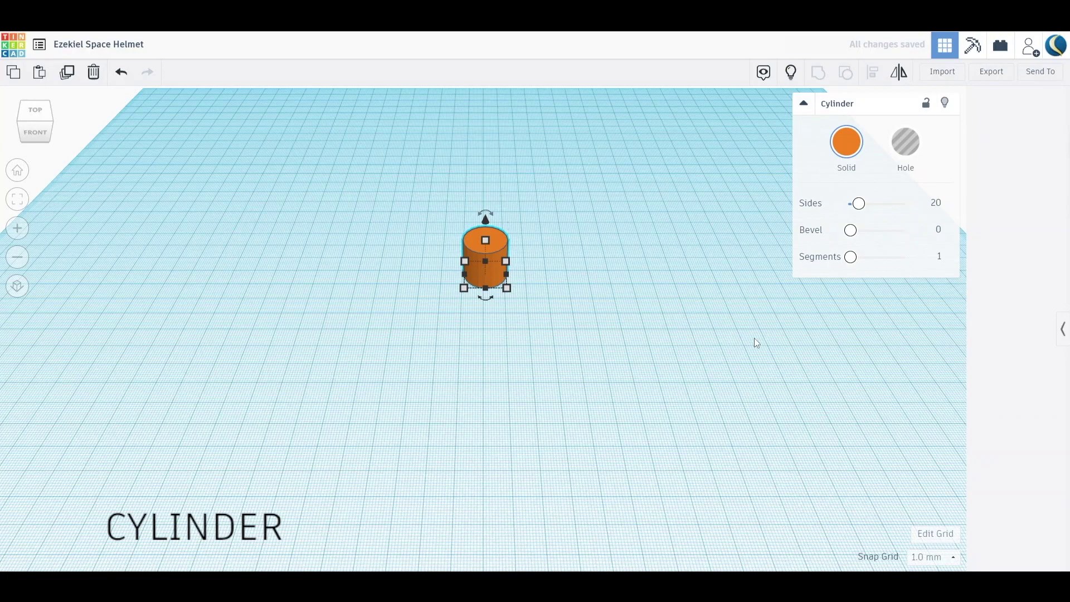
{"action": "type", "text": "152.4"}
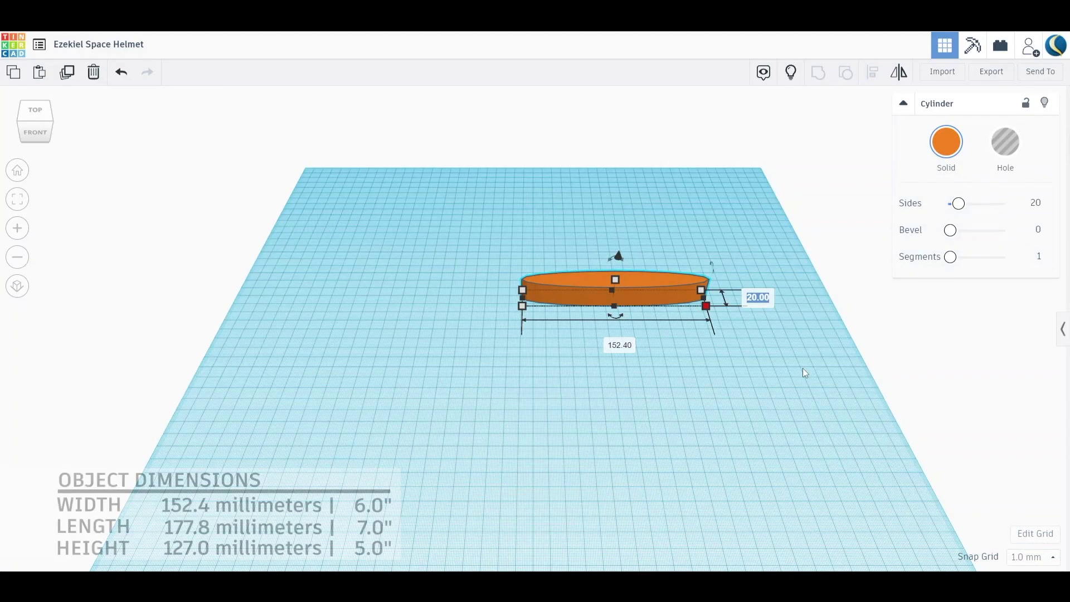
{"action": "type", "text": "177.8"}
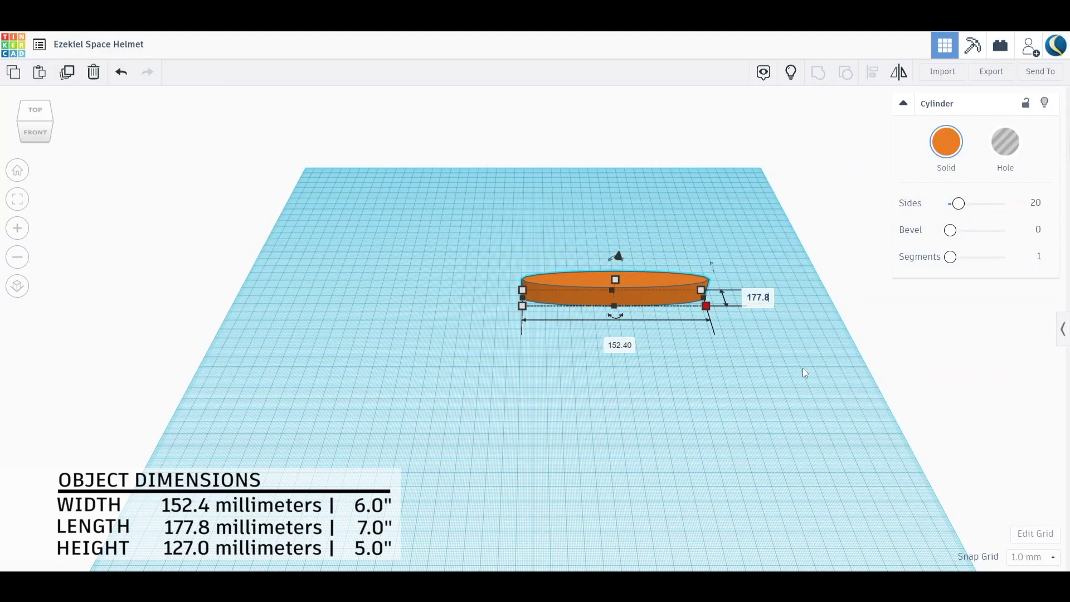
{"action": "key", "text": "Tab"}
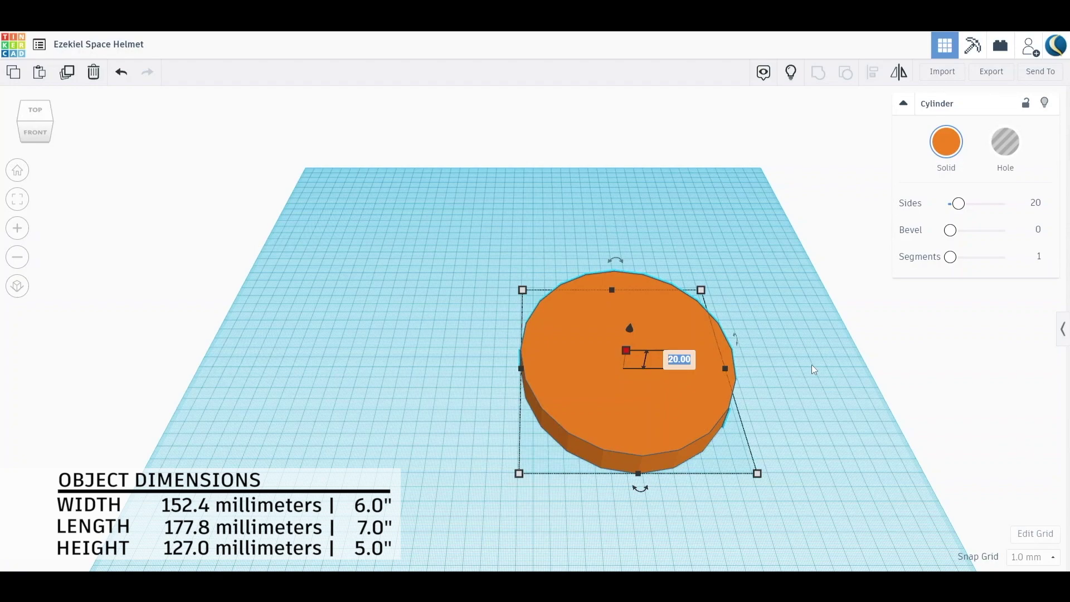
{"action": "type", "text": "127"}
{"action": "key", "text": "Return"}
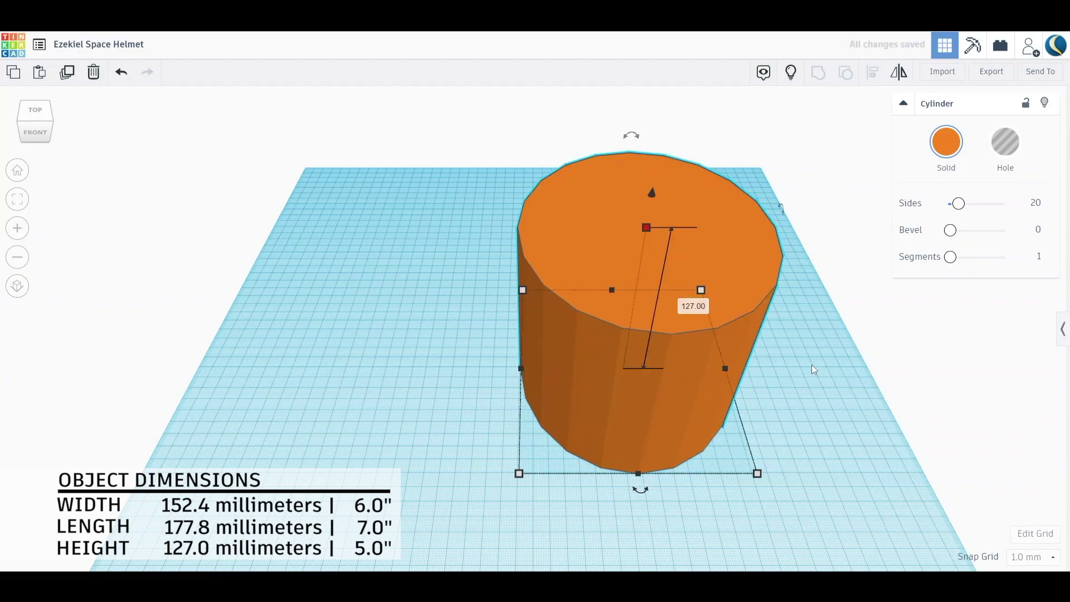
{"action": "left_click", "coordinate": [22, 204]}
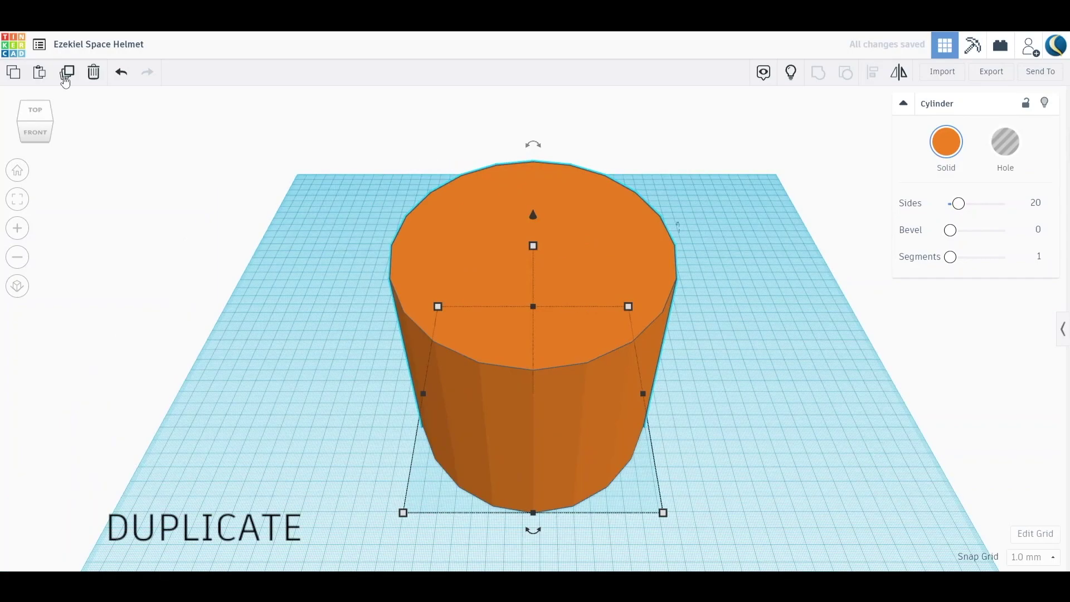
Step: Duplicate the cylinder as a 149.9 × 175.3 mm hole and group both into a tube
{"action": "left_click", "coordinate": [64, 78]}
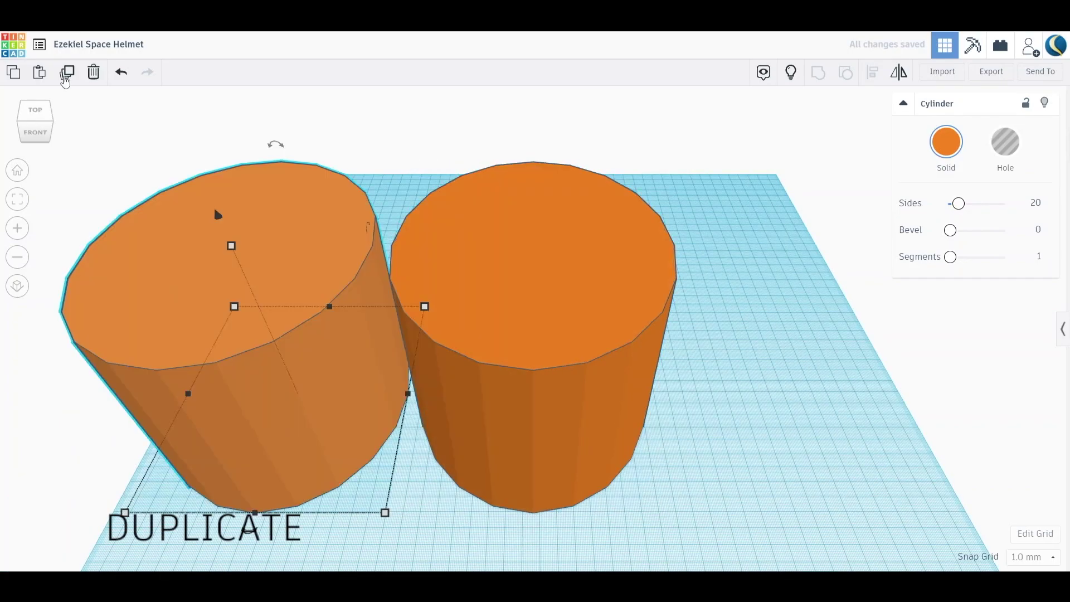
{"action": "left_click", "coordinate": [441, 231]}
{"action": "key", "text": "h"}
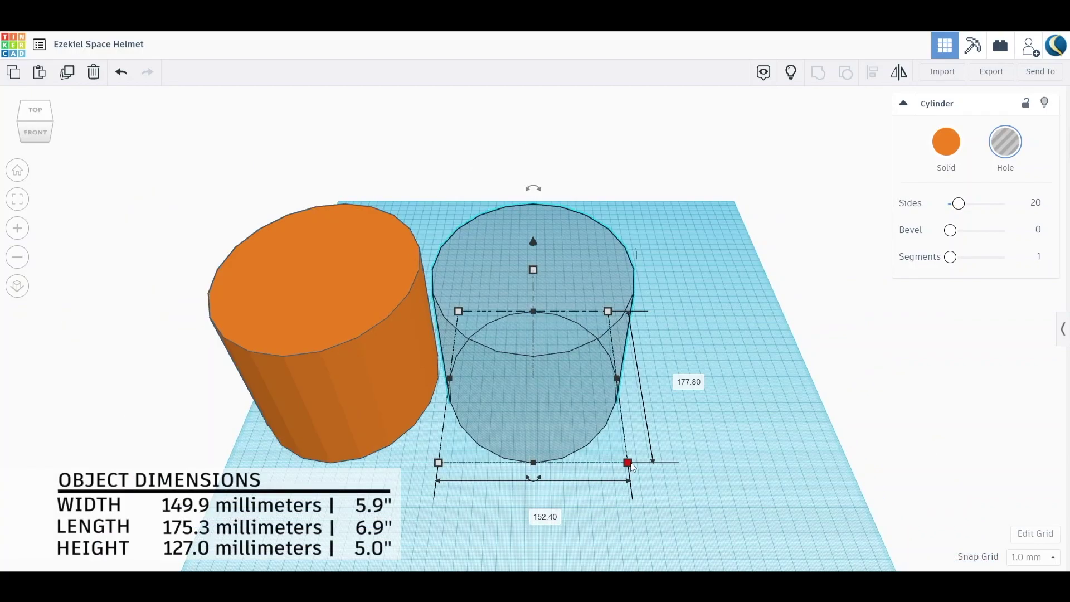
{"action": "left_click", "coordinate": [625, 463]}
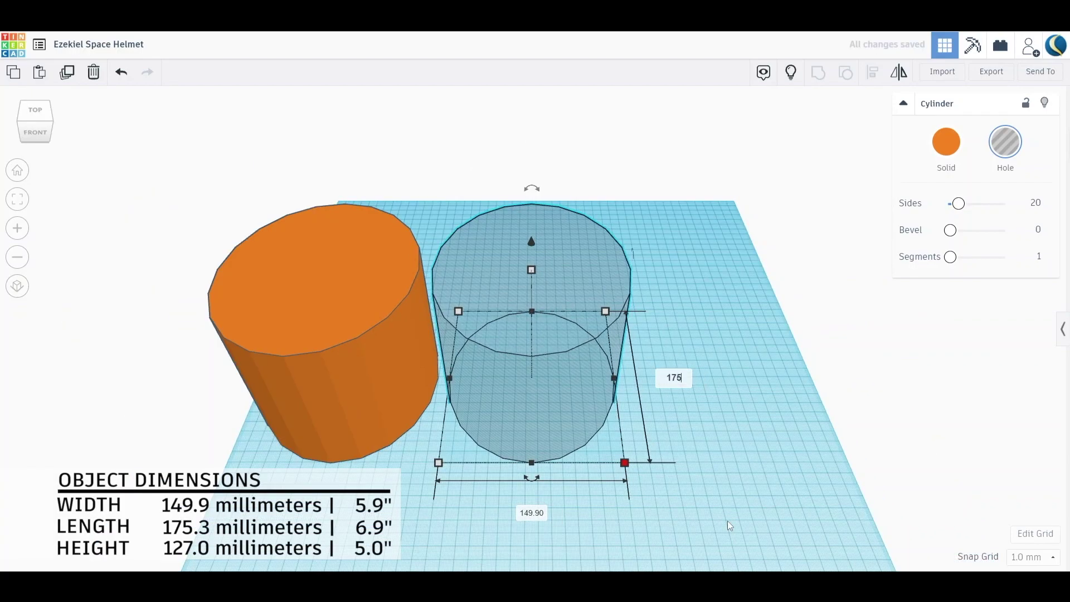
{"action": "key", "text": "Return"}
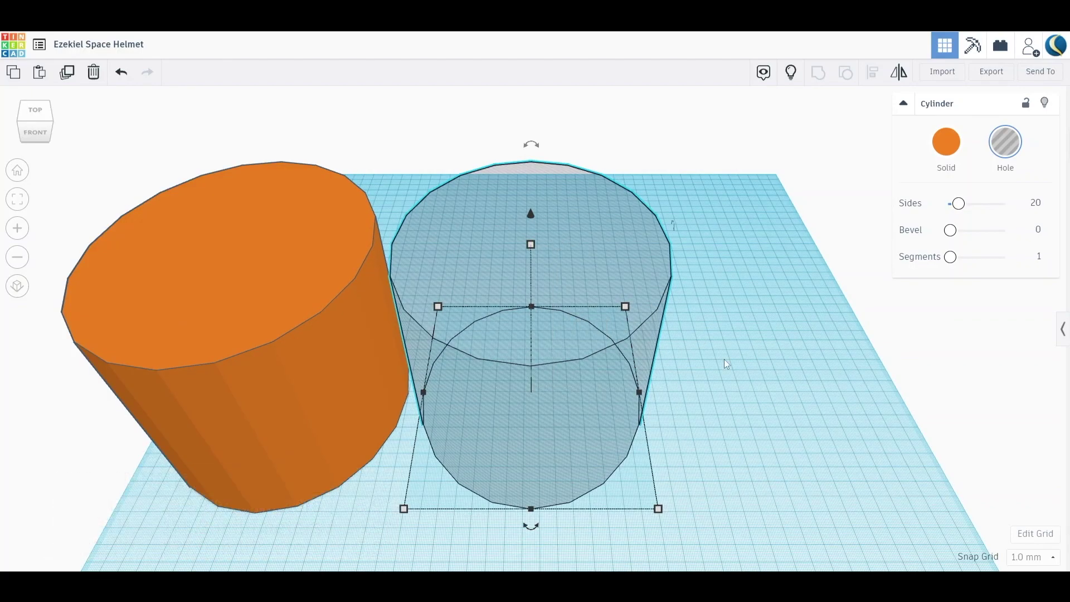
{"action": "key", "text": "ctrl+a"}
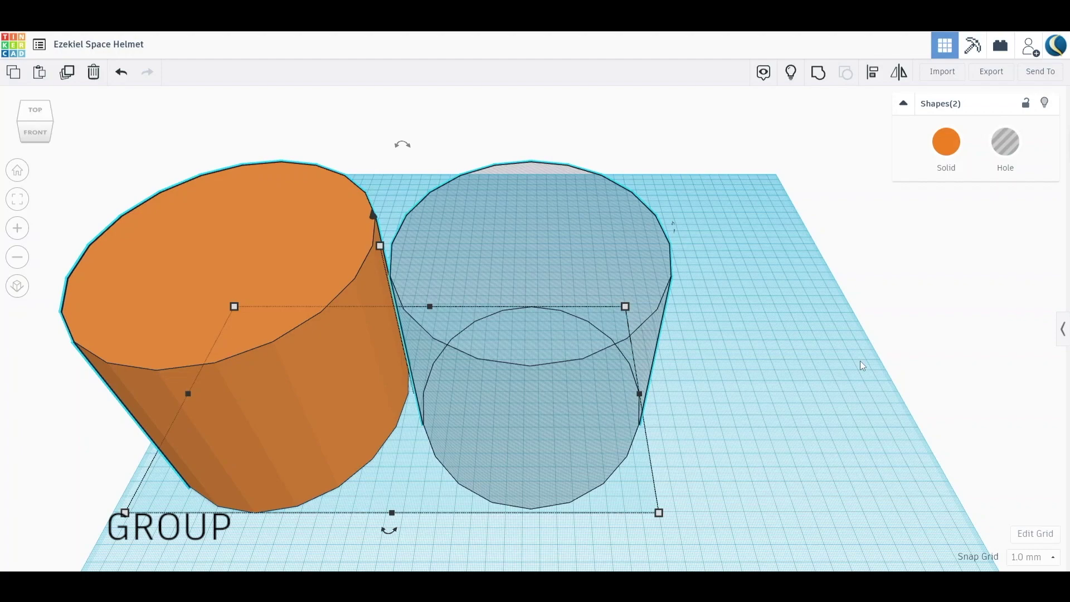
{"action": "key", "text": "ctrl+g"}
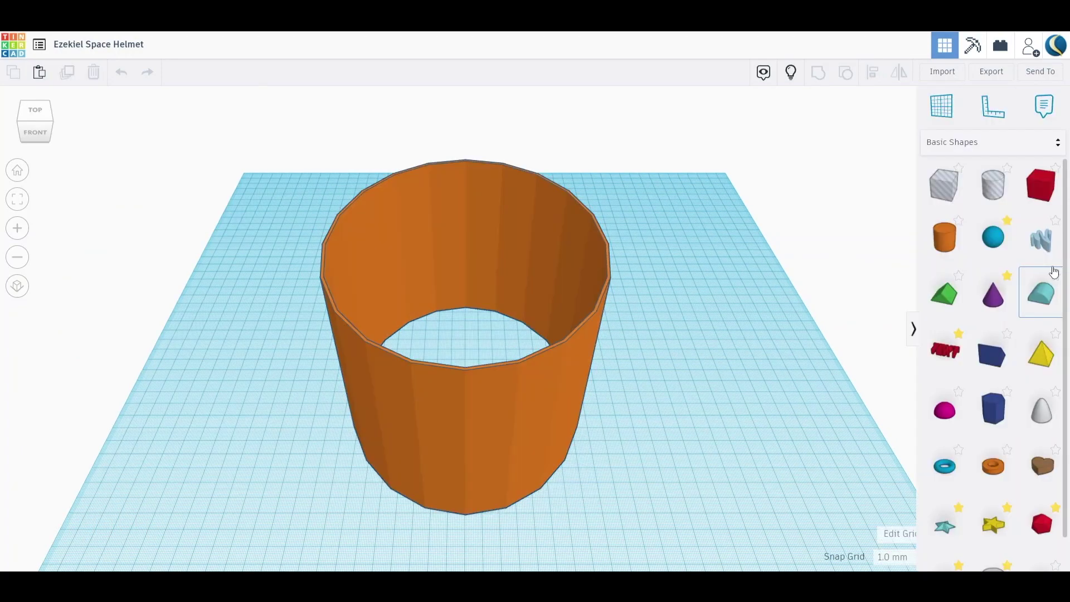
Step: Add a box 50.8 mm long and 127 mm tall as a hole, selected with the tube
{"action": "left_click_drag", "start_coordinate": [1040, 185], "coordinate": [753, 423]}
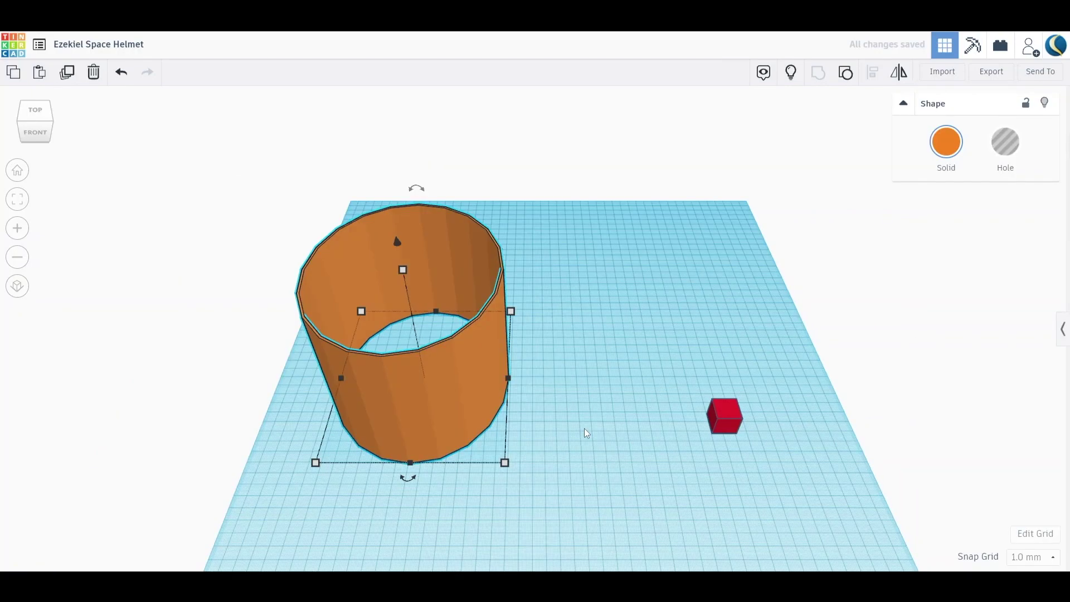
{"action": "left_click", "coordinate": [727, 427]}
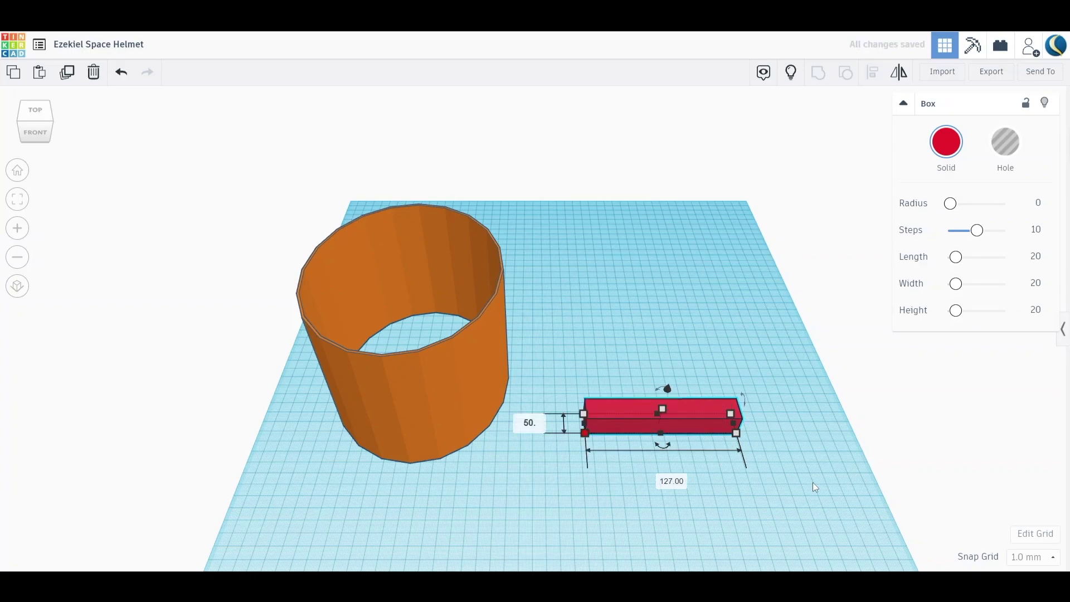
{"action": "type", "text": "8"}
{"action": "key", "text": "Tab"}
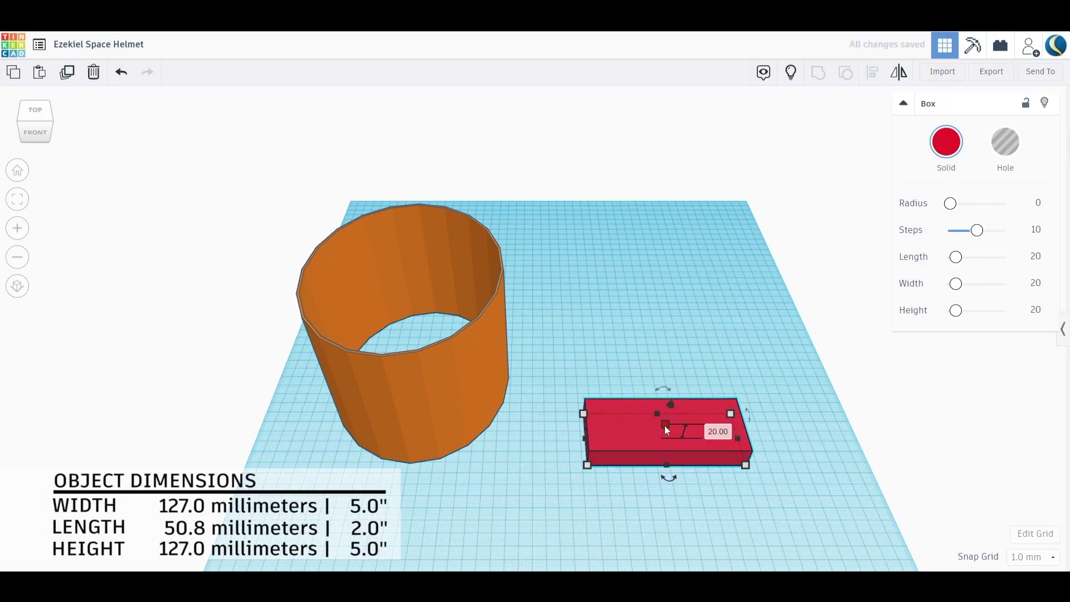
{"action": "type", "text": "127"}
{"action": "key", "text": "Return"}
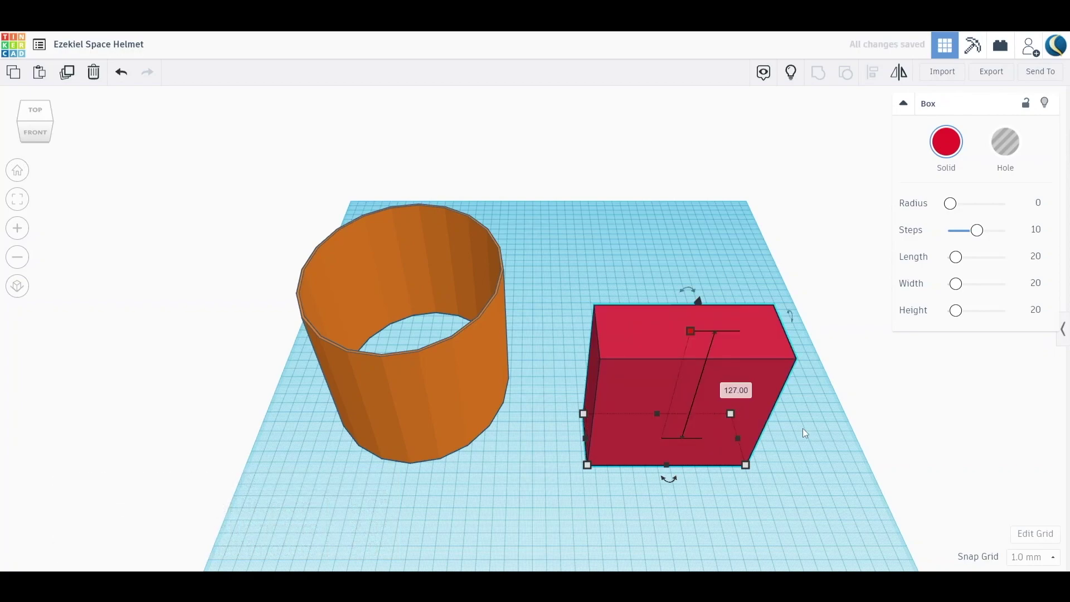
{"action": "key", "text": "h"}
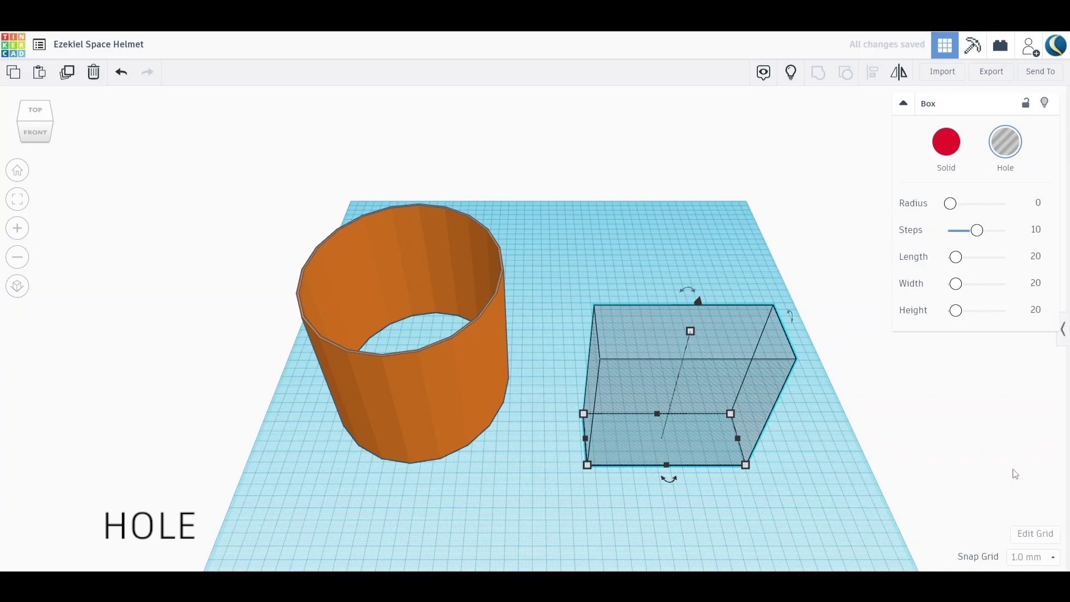
{"action": "left_click", "coordinate": [445, 447], "text": "shift"}
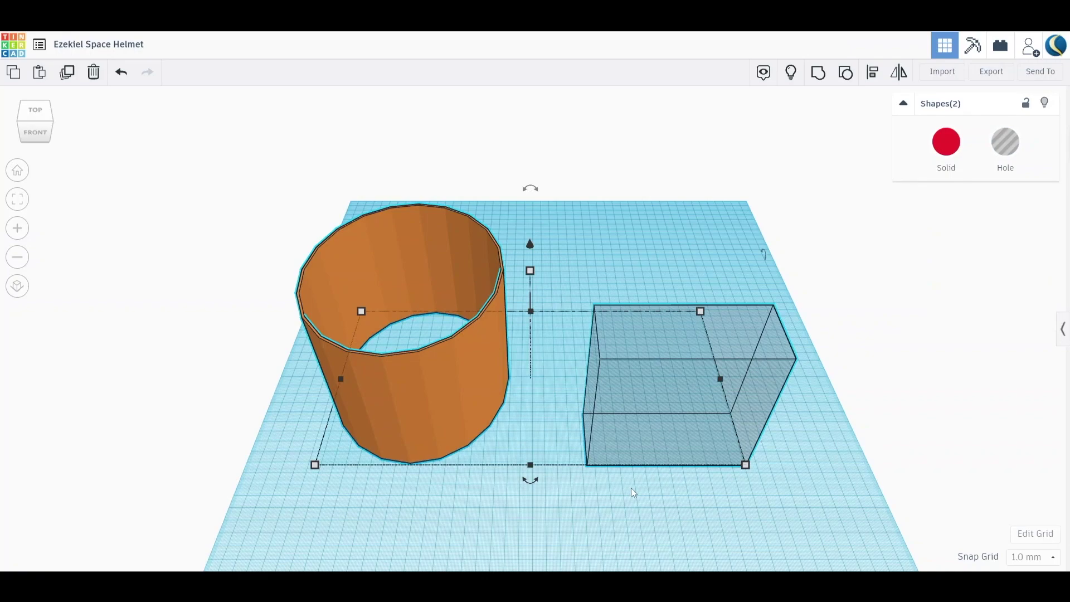
Step: Align the box hole over the tube's front and group them to open the band
{"action": "key", "text": "l"}
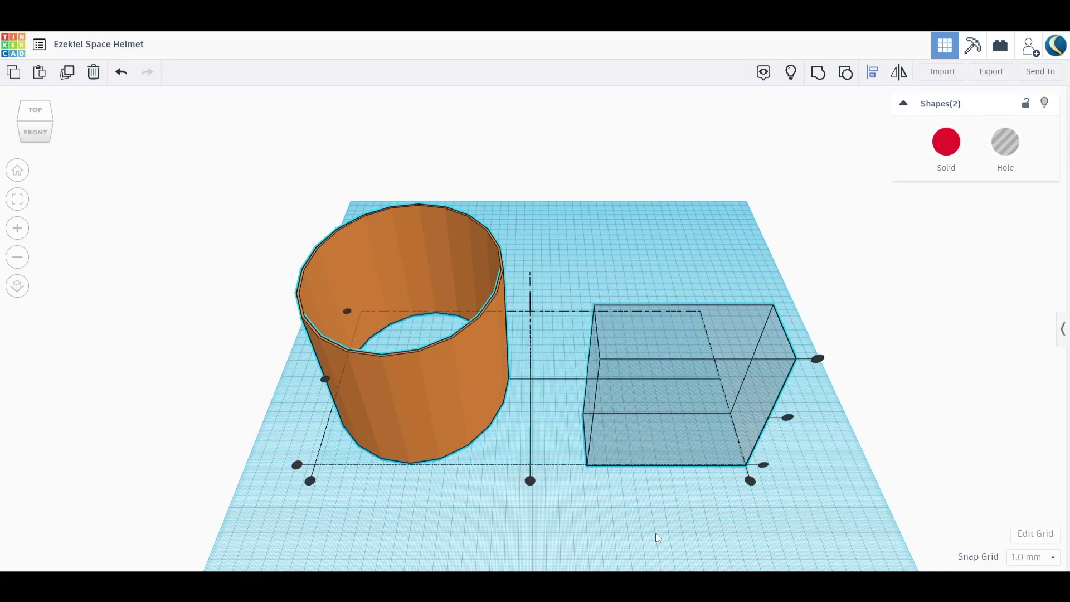
{"action": "left_click", "coordinate": [27, 207]}
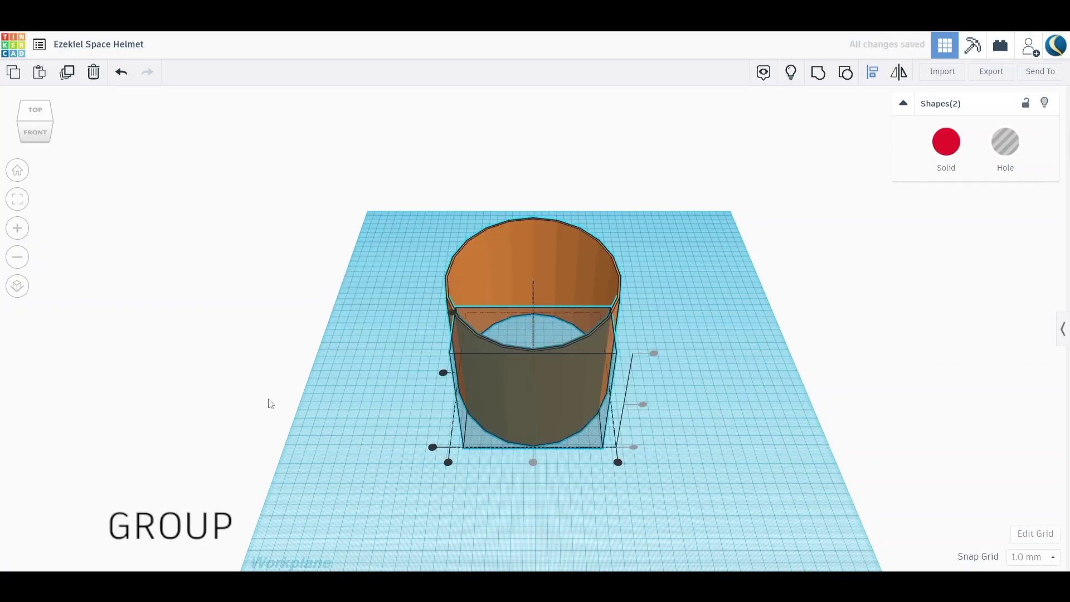
{"action": "right_click_drag", "start_coordinate": [270, 404], "coordinate": [138, 236]}
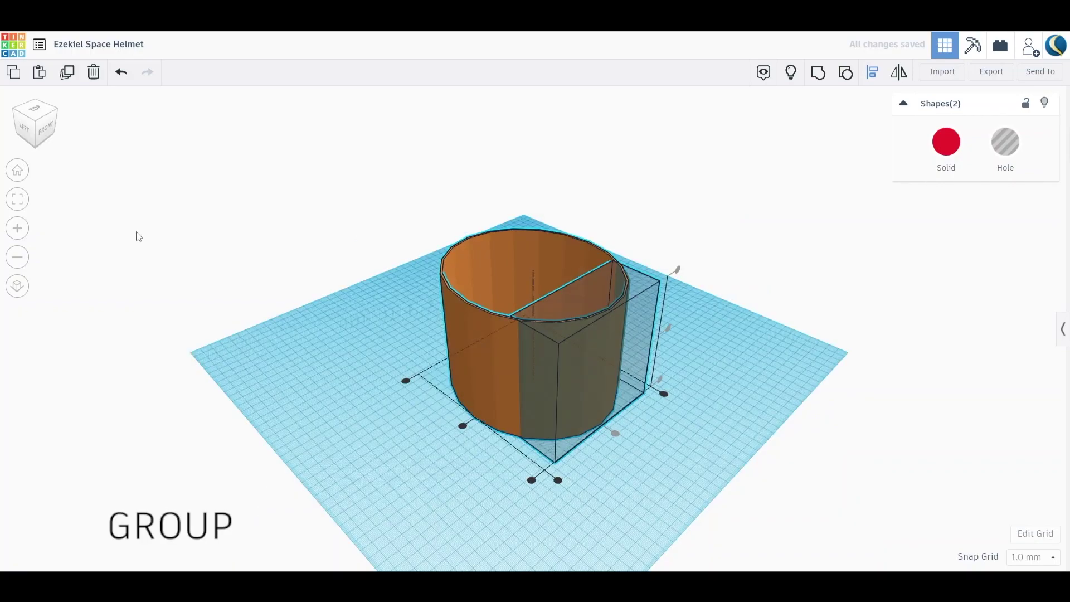
{"action": "left_click", "coordinate": [47, 119]}
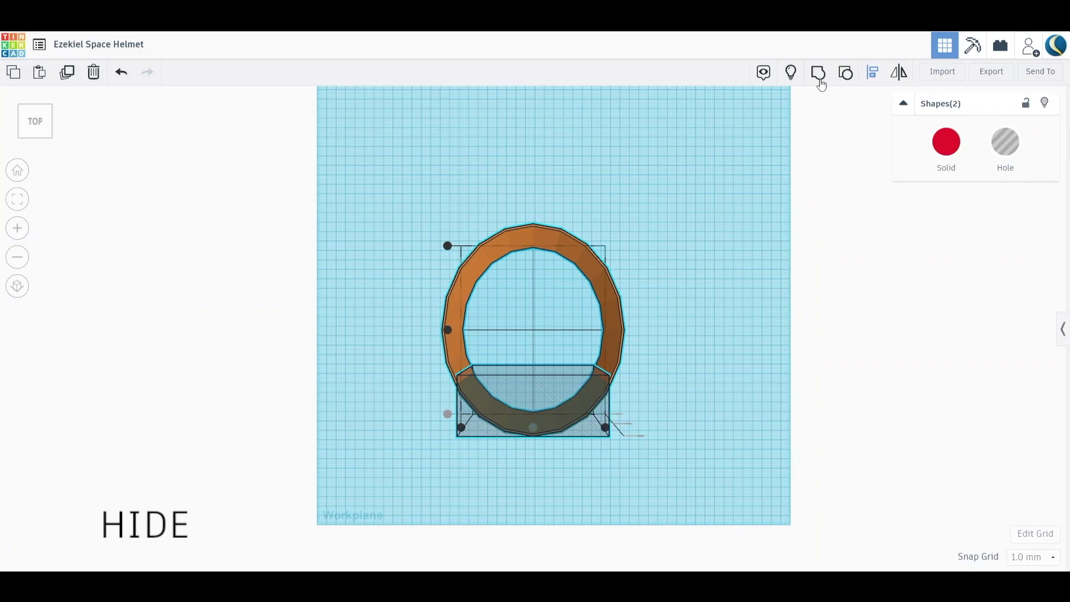
{"action": "left_click", "coordinate": [818, 73]}
{"action": "left_click", "coordinate": [35, 137]}
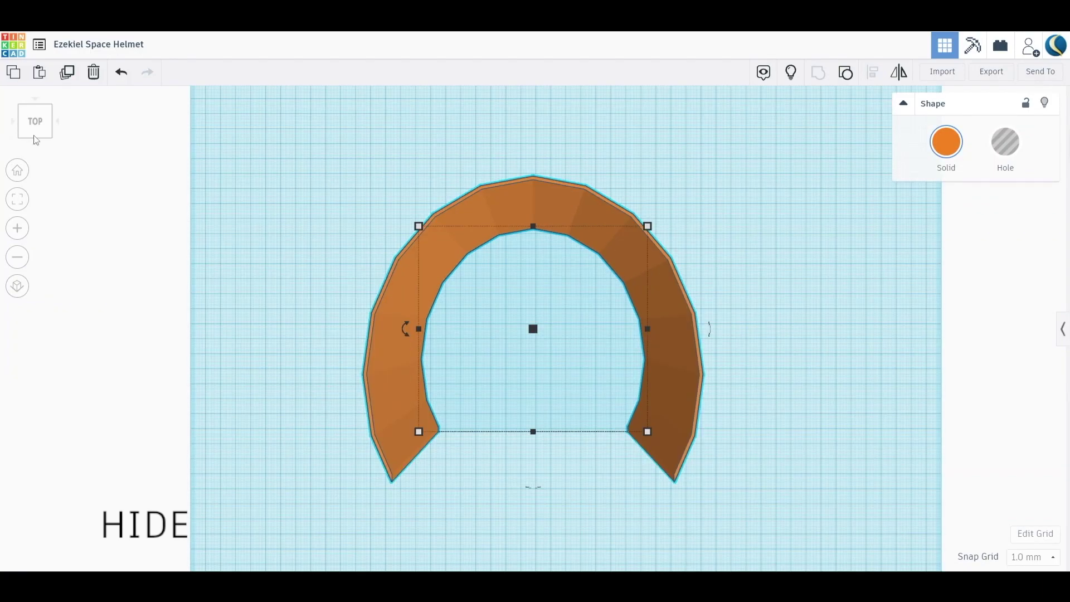
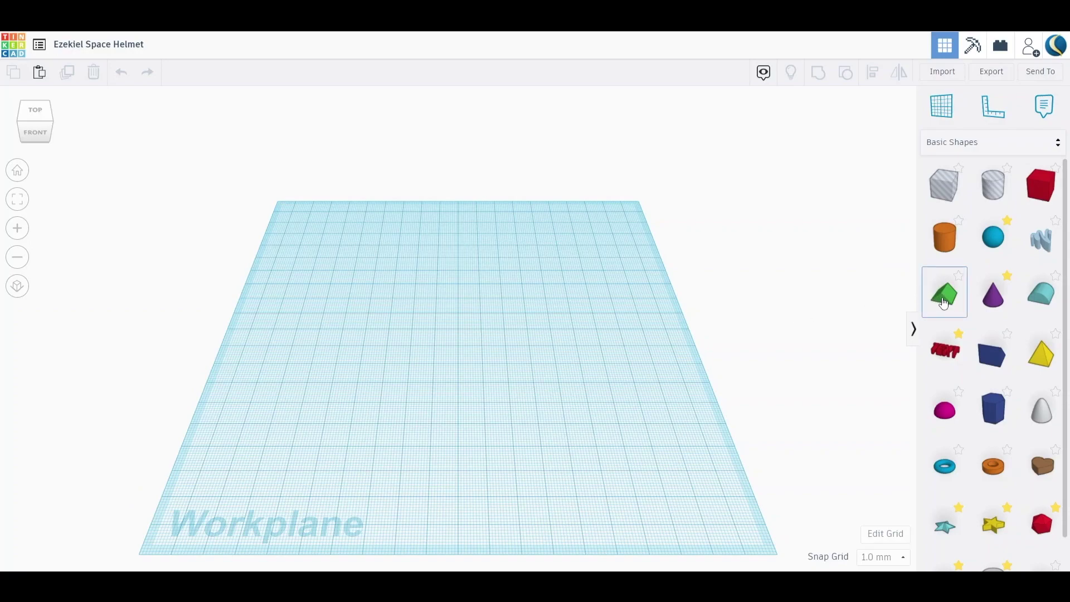
Step: Place a Roof wedge, tip it onto its side about -135°, and set an overlapping copy to Hole
{"action": "left_click_drag", "start_coordinate": [944, 303], "coordinate": [459, 334]}
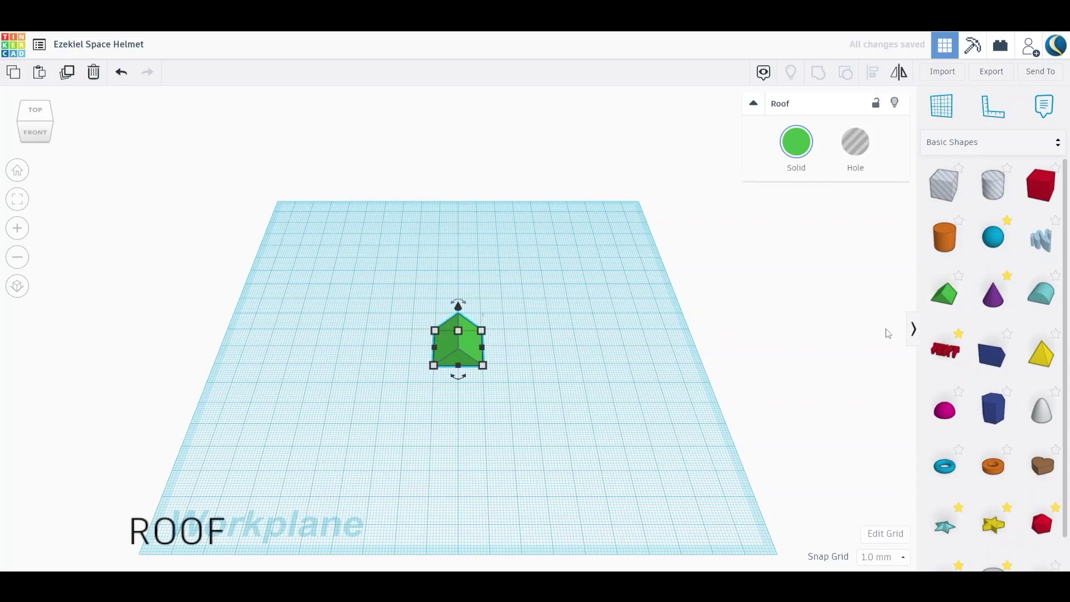
{"action": "left_click", "coordinate": [913, 329]}
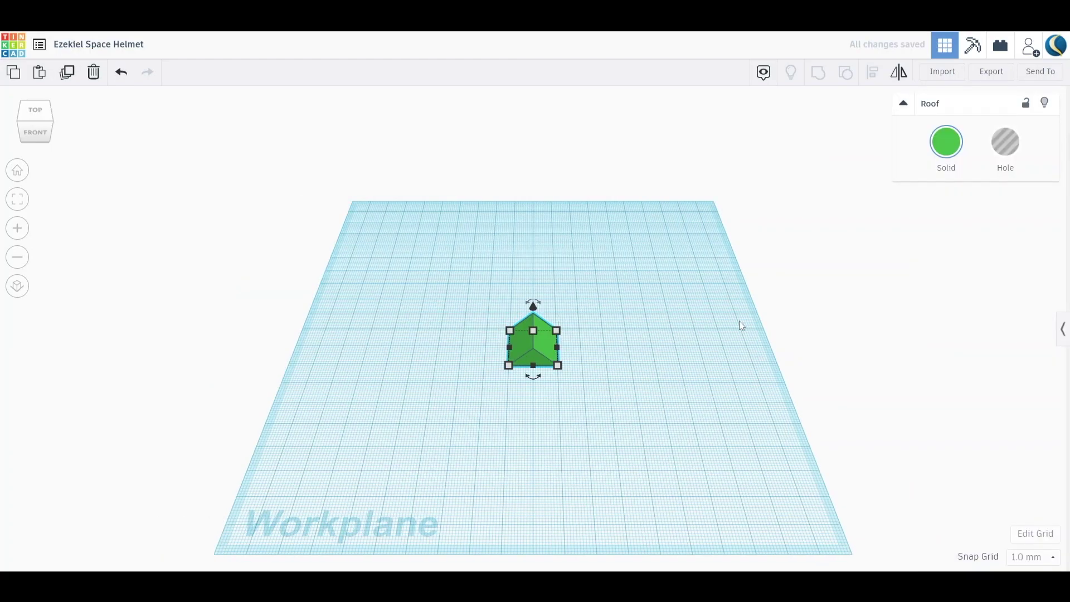
{"action": "left_click", "coordinate": [24, 203]}
{"action": "left_click_drag", "start_coordinate": [628, 203], "coordinate": [481, 212]}
{"action": "left_click", "coordinate": [46, 120]}
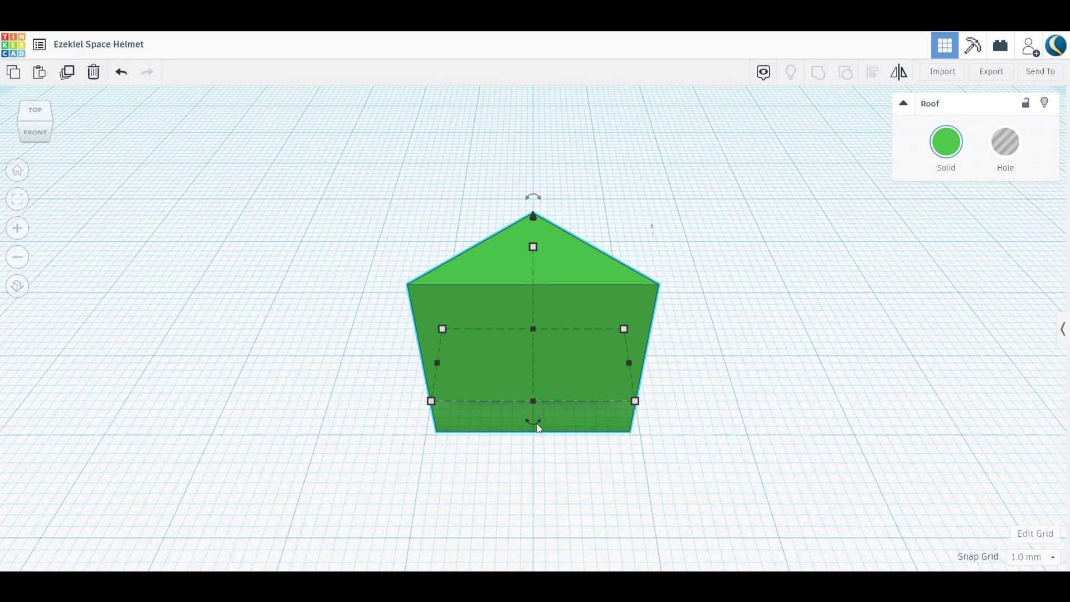
{"action": "left_click_drag", "start_coordinate": [616, 471], "coordinate": [691, 249]}
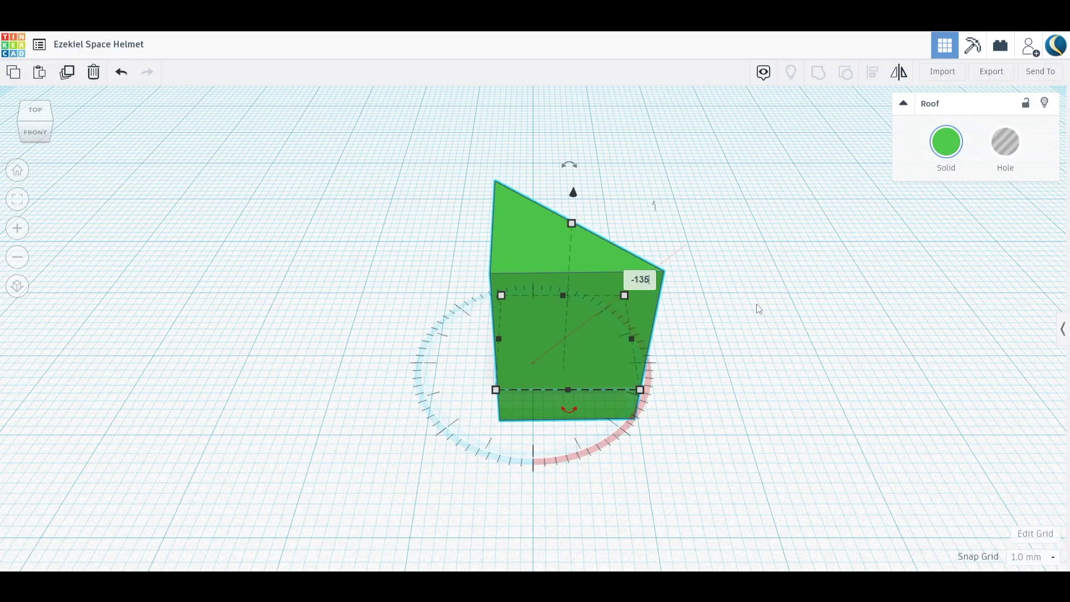
{"action": "scroll", "coordinate": [525, 352], "scroll_direction": "down", "scroll_amount": 5}
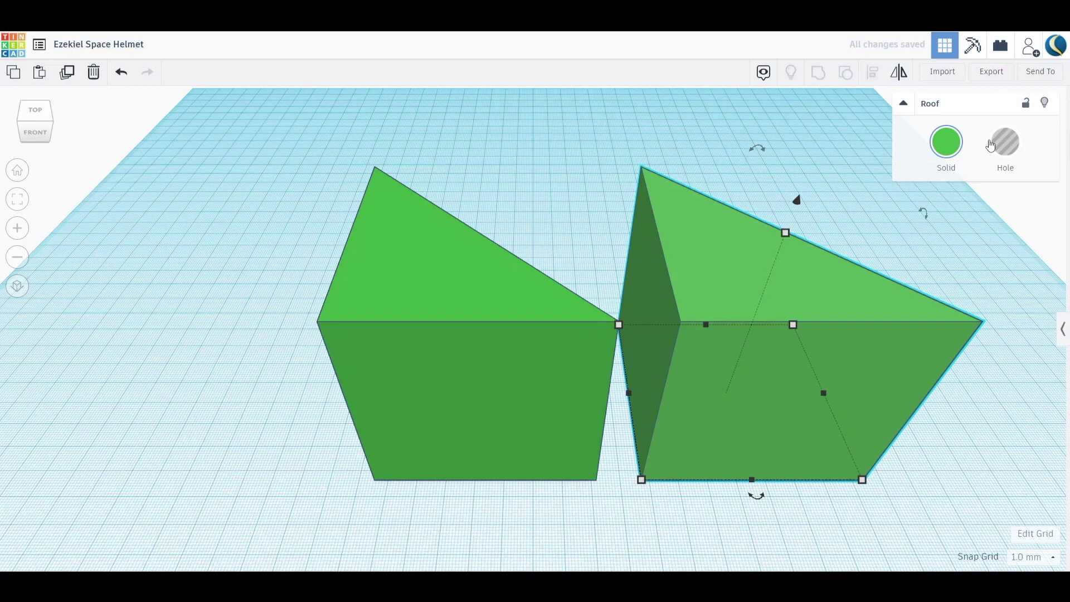
{"action": "left_click", "coordinate": [991, 146]}
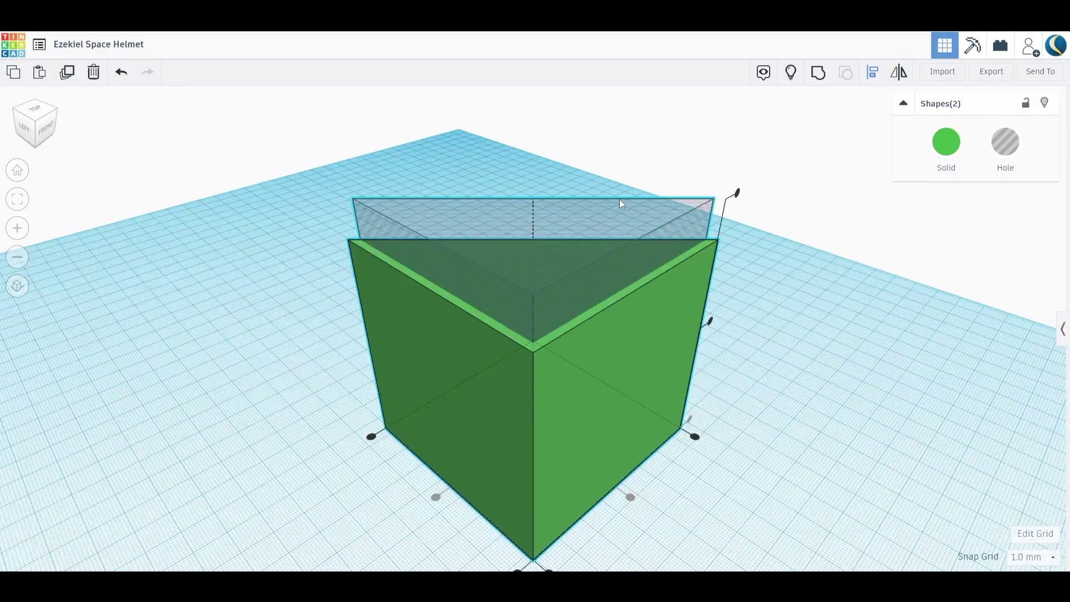
Step: Group the roof wedge with its hole copy into a thin wall and duplicate it
{"action": "key", "text": "ctrl+g"}
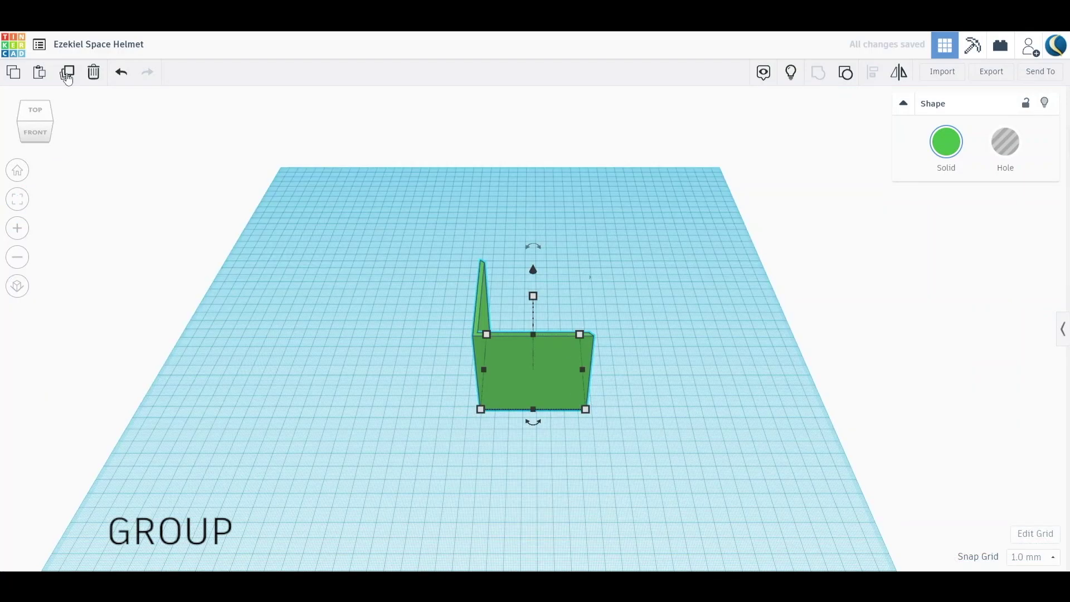
{"action": "left_click", "coordinate": [67, 73]}
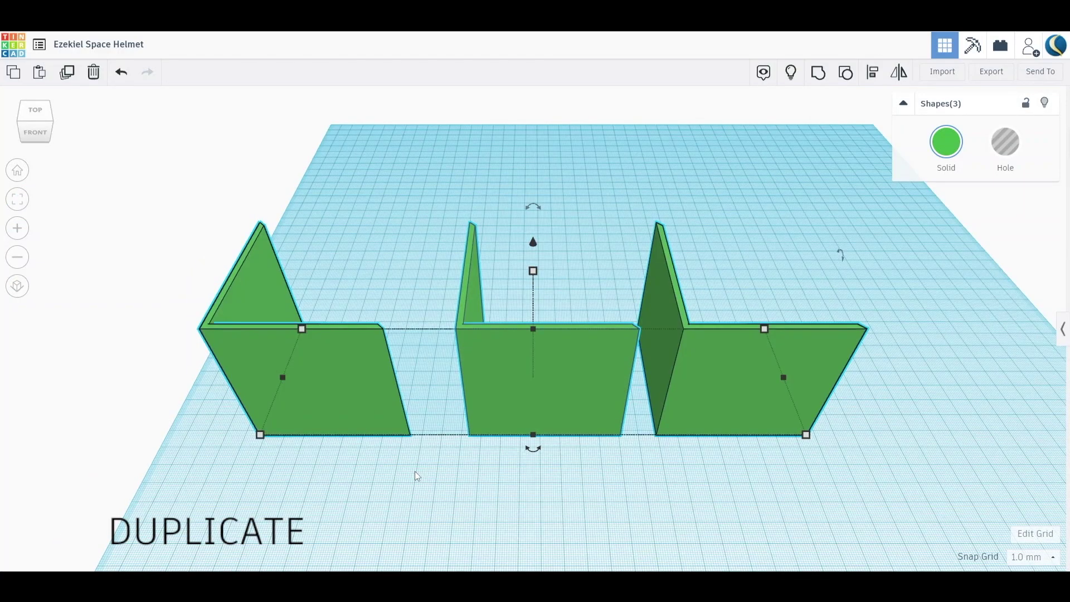
{"action": "left_click", "coordinate": [415, 472]}
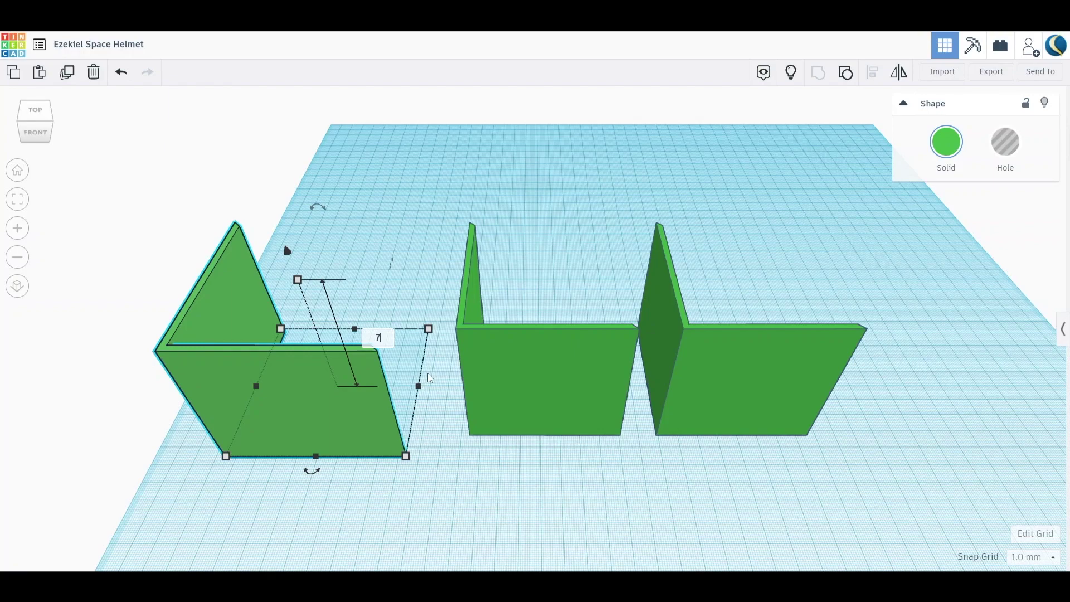
Step: Rotate the left and middle wall copies to different angles and select all three walls
{"action": "key", "text": "Return"}
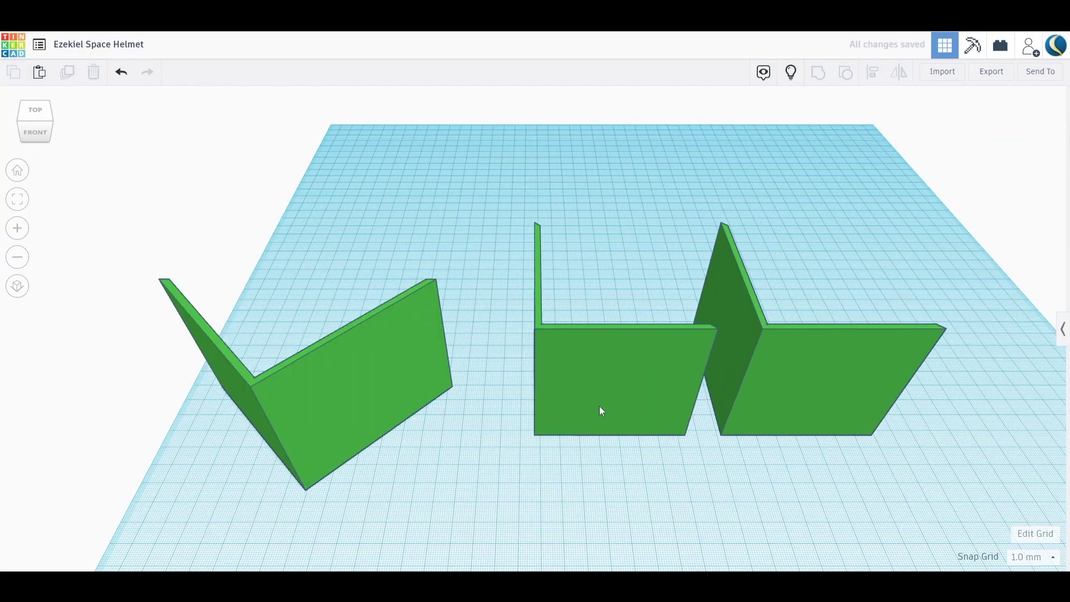
{"action": "left_click", "coordinate": [601, 411]}
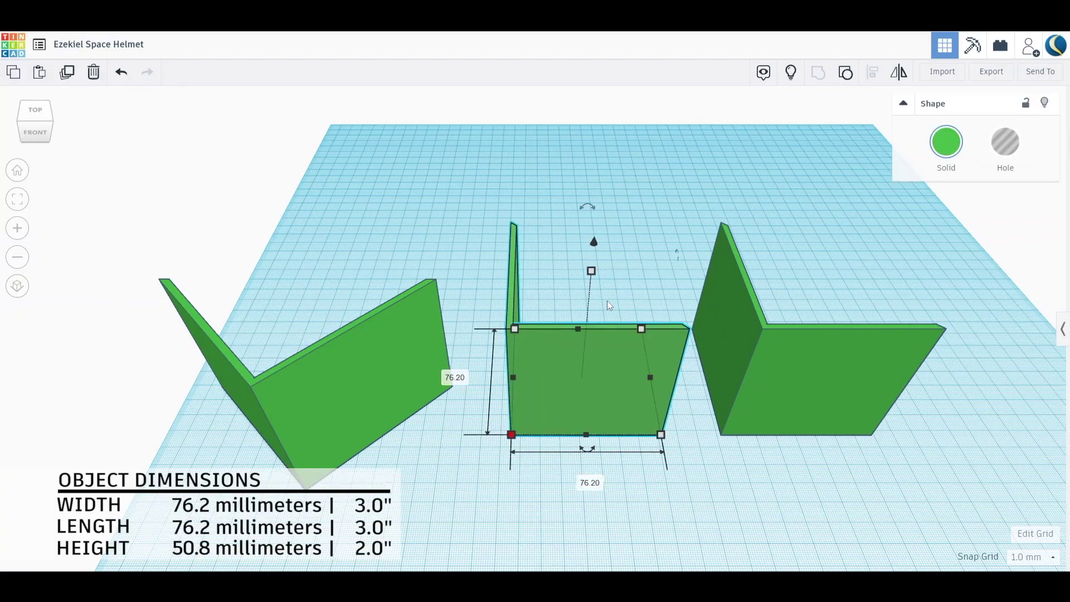
{"action": "key", "text": "Tab"}
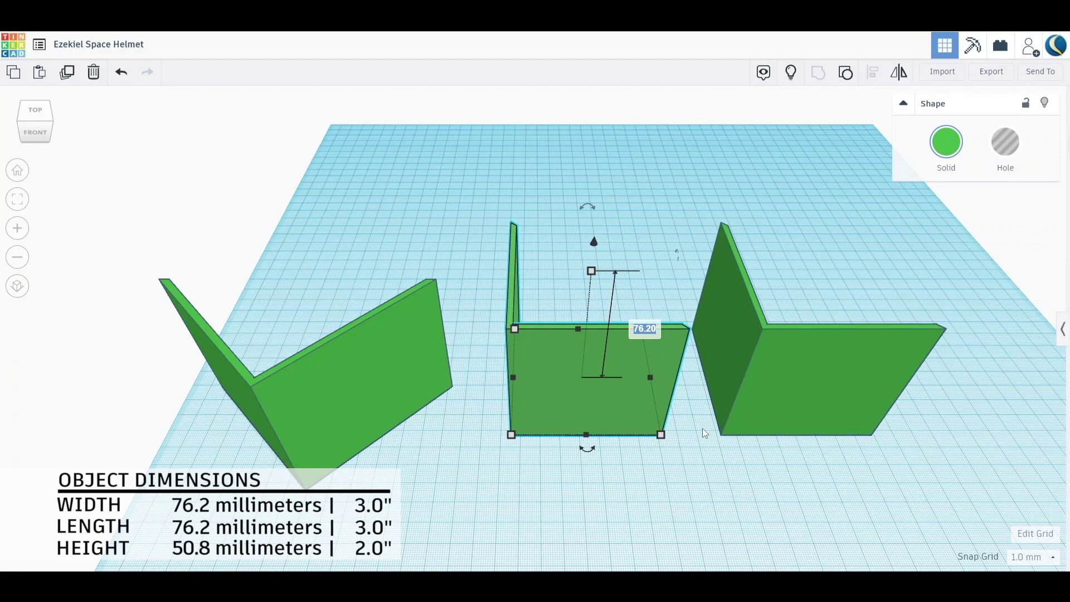
{"action": "left_click_drag", "start_coordinate": [587, 449], "coordinate": [678, 463]}
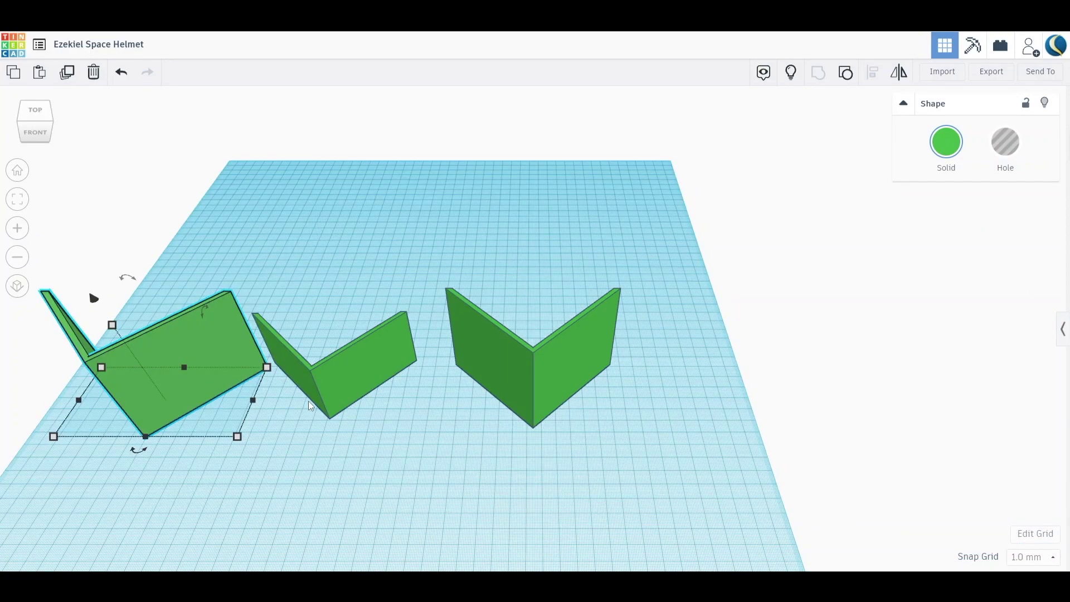
{"action": "key", "text": "ctrl+a"}
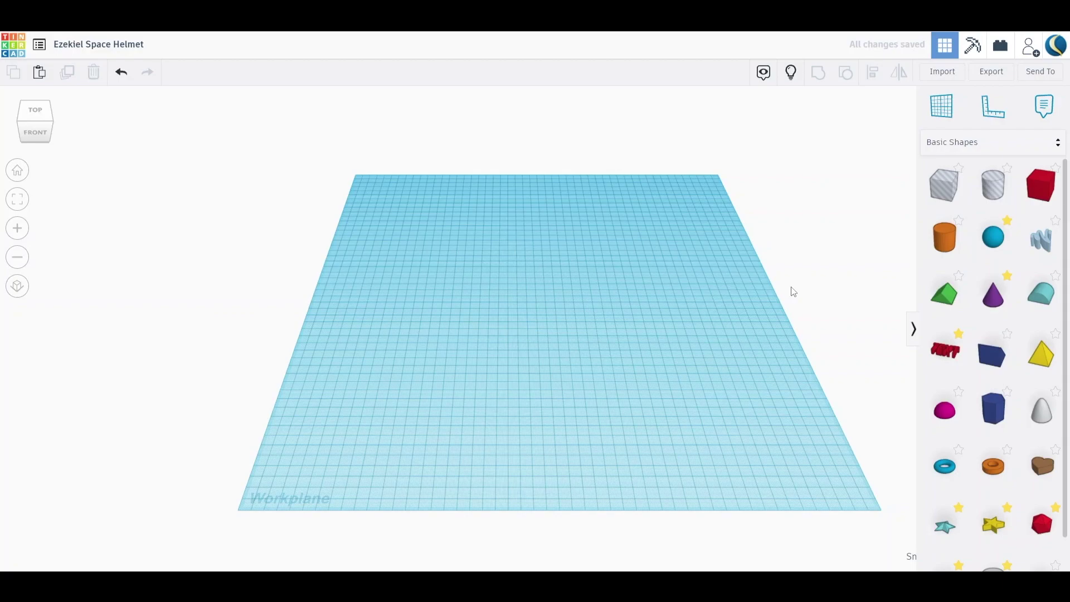
Step: Place a 25.4 × 25.4 mm cylinder and make two offset copies of it
{"action": "left_click_drag", "start_coordinate": [944, 237], "coordinate": [554, 349]}
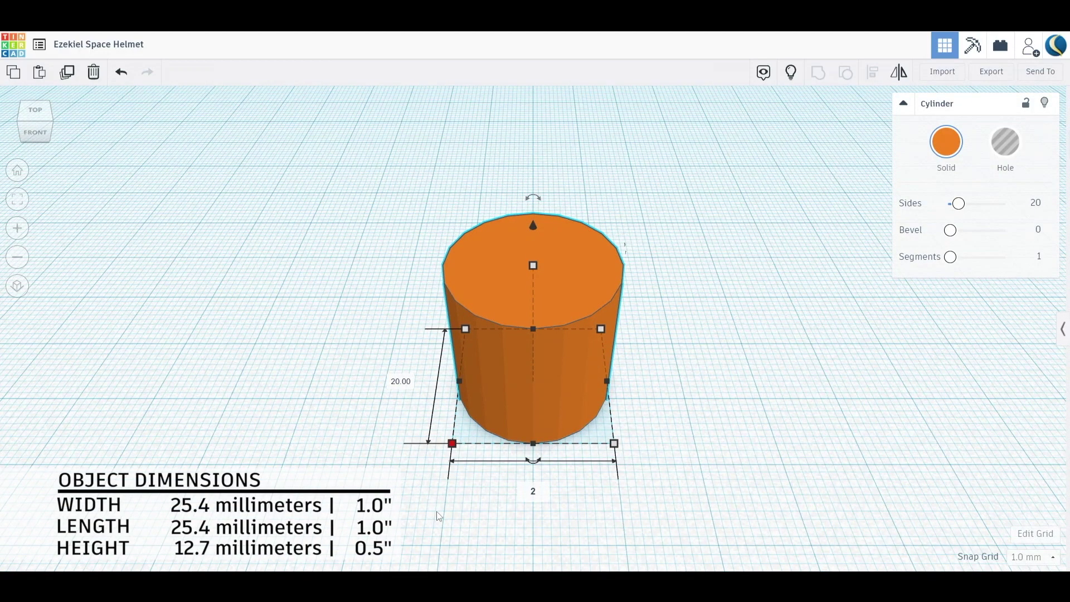
{"action": "type", "text": "5.4"}
{"action": "key", "text": "Tab"}
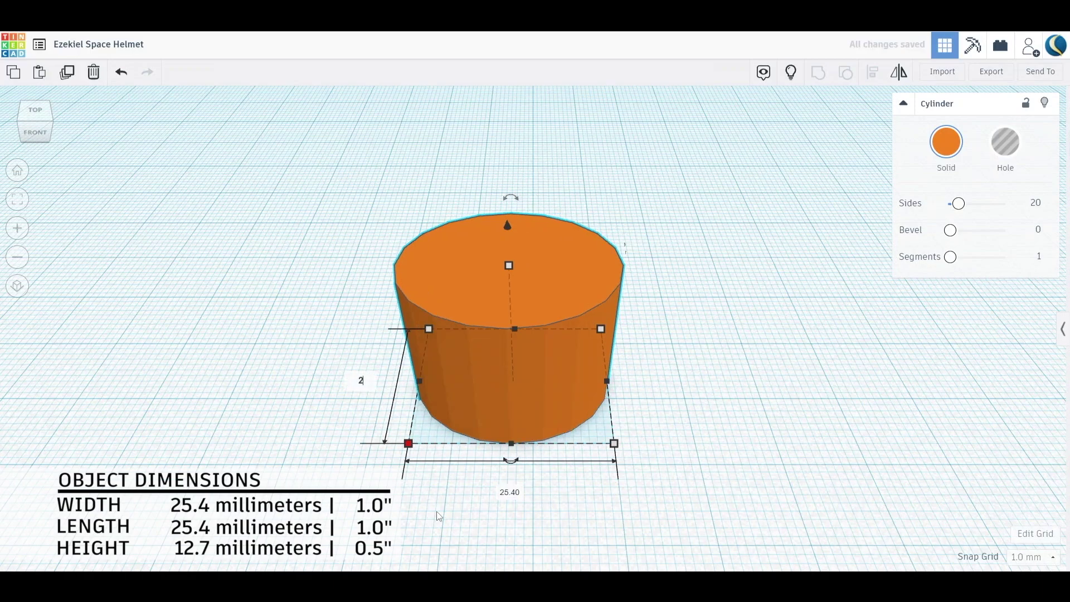
{"action": "type", "text": "25.4"}
{"action": "left_click", "coordinate": [66, 74]}
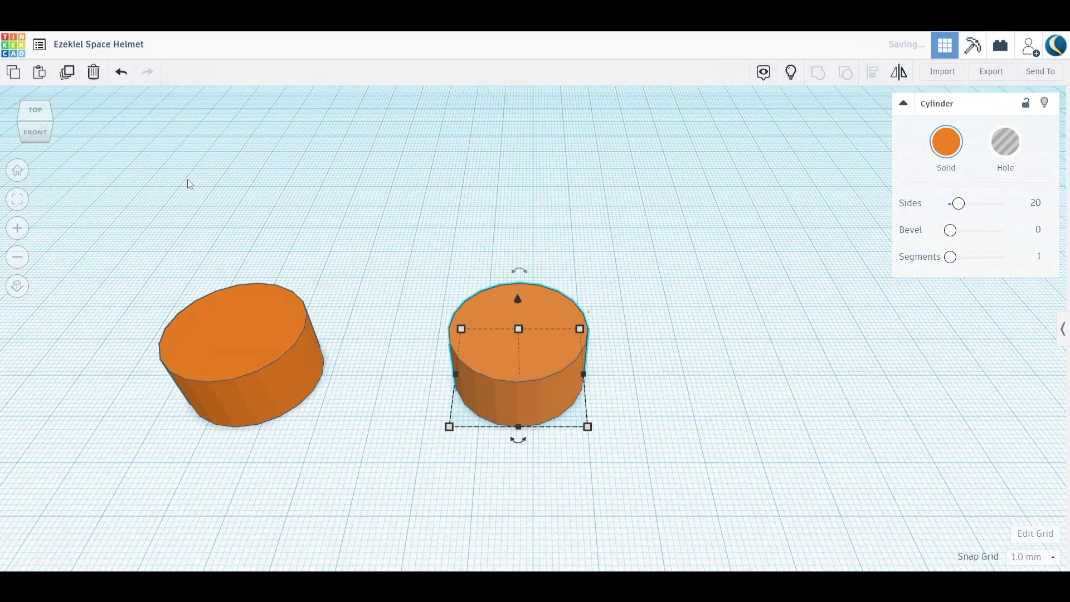
{"action": "key", "text": "ctrl+d"}
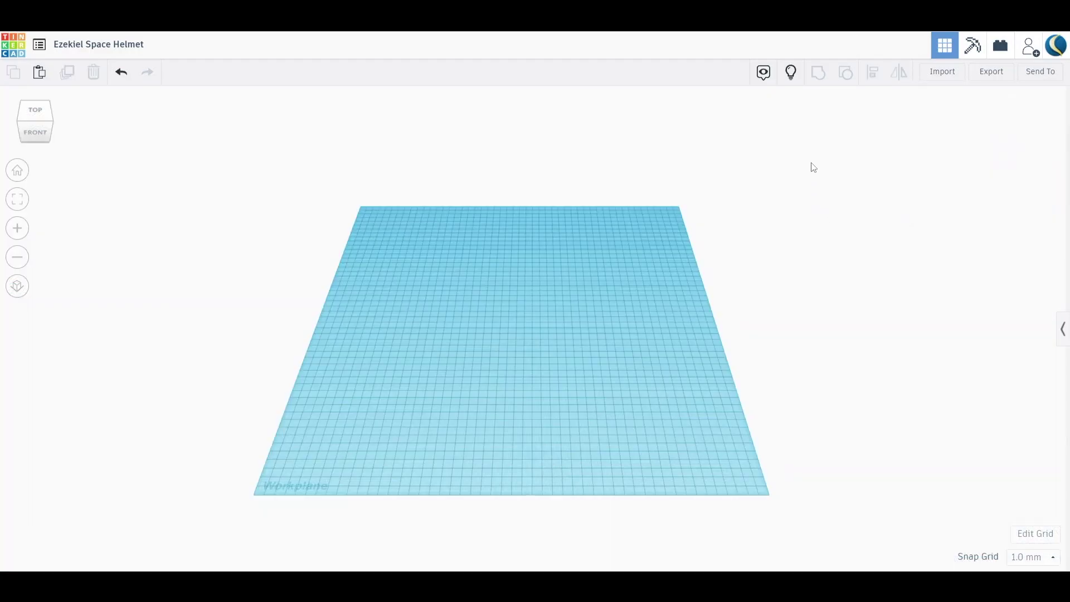
Step: Unhide everything, then hide the green walls, orange band, ring and peg again
{"action": "left_click", "coordinate": [793, 85]}
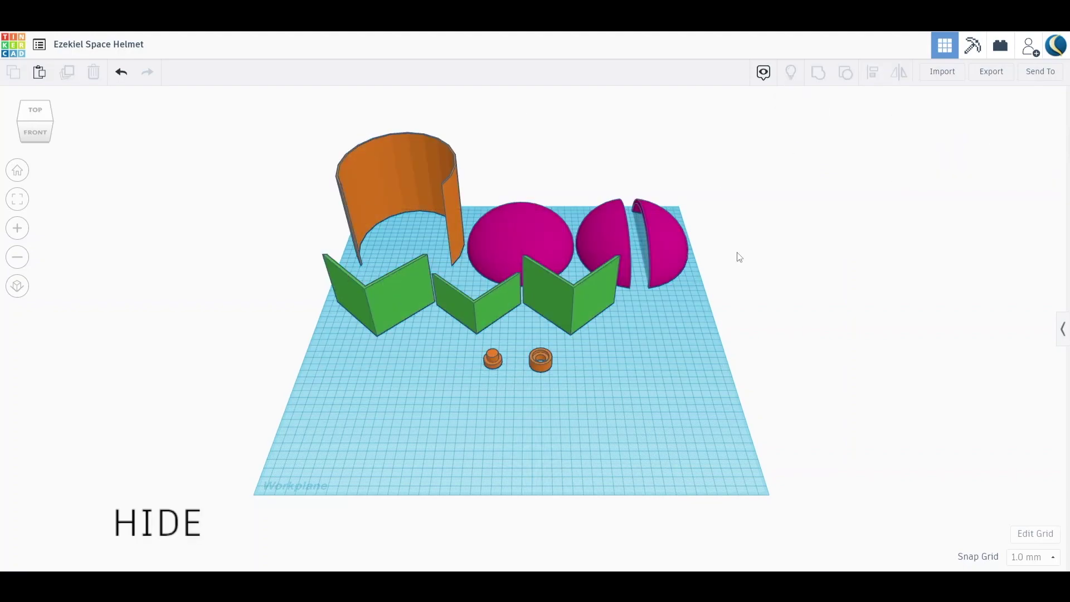
{"action": "left_click", "coordinate": [410, 184]}
{"action": "left_click", "coordinate": [380, 299], "text": "shift"}
{"action": "left_click", "coordinate": [480, 313], "text": "shift"}
{"action": "left_click", "coordinate": [574, 306], "text": "shift"}
{"action": "left_click", "coordinate": [542, 361]}
{"action": "left_click", "coordinate": [496, 361], "text": "shift"}
{"action": "left_click", "coordinate": [570, 310], "text": "shift"}
{"action": "left_click", "coordinate": [478, 313], "text": "shift"}
{"action": "left_click", "coordinate": [376, 311], "text": "shift"}
{"action": "left_click", "coordinate": [402, 184], "text": "shift"}
{"action": "left_click", "coordinate": [1045, 103]}
Step: Recolour the dome blue and centre its pieces front-to-back and side-to-side
{"action": "left_click", "coordinate": [530, 251]}
{"action": "left_click", "coordinate": [946, 142]}
{"action": "left_click", "coordinate": [948, 236]}
{"action": "left_click", "coordinate": [607, 251], "text": "shift"}
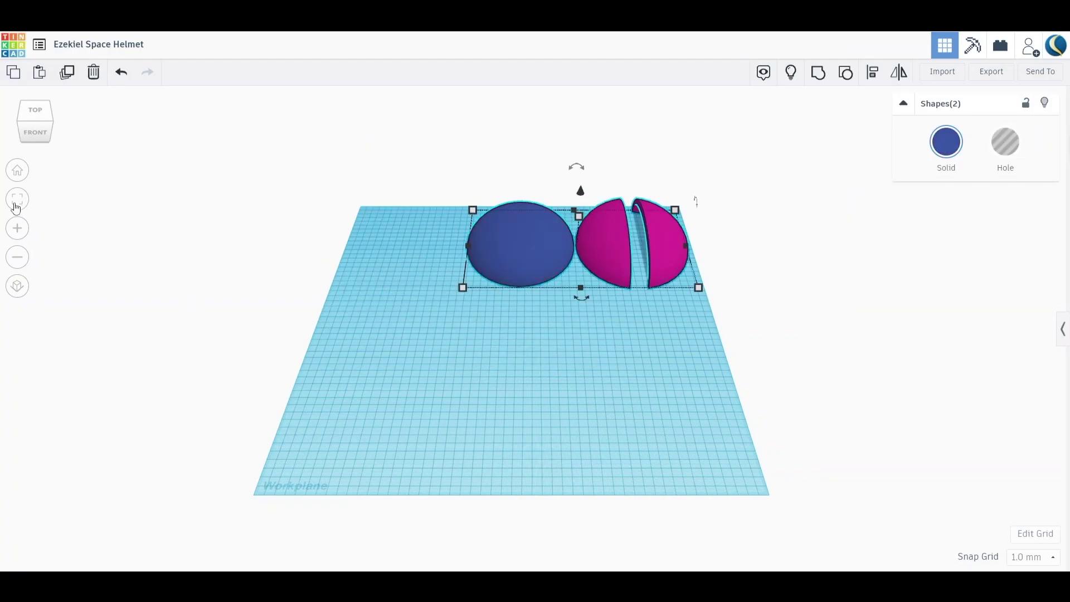
{"action": "left_click", "coordinate": [16, 204]}
{"action": "left_click", "coordinate": [868, 75]}
{"action": "left_click", "coordinate": [533, 450]}
{"action": "left_click", "coordinate": [428, 348]}
Step: Nudge the dome pieces to the right in front view, then unhide the grey wall
{"action": "left_click", "coordinate": [50, 122]}
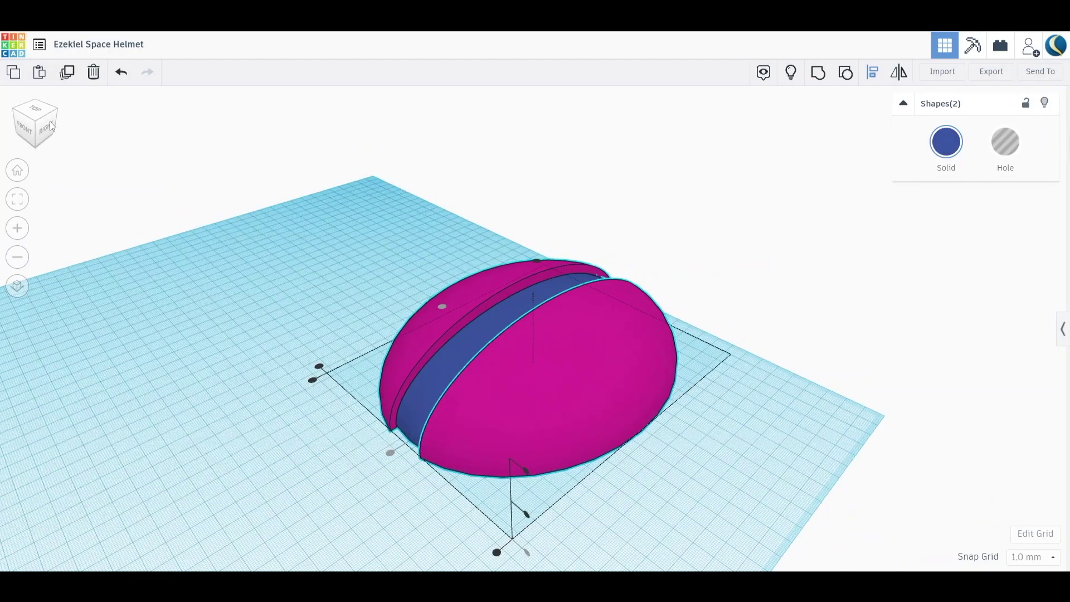
{"action": "left_click", "coordinate": [19, 114]}
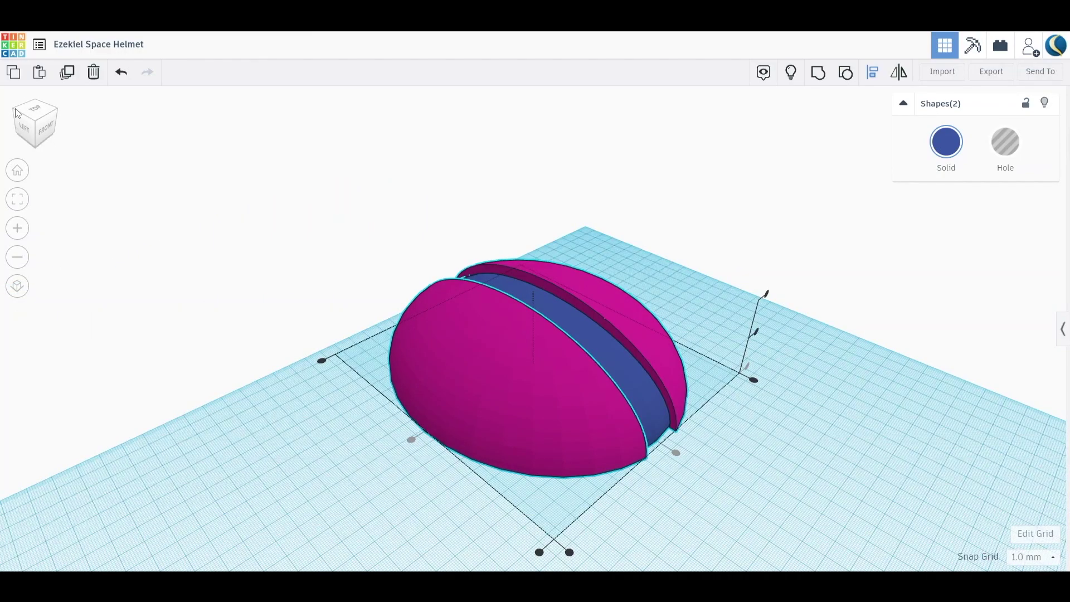
{"action": "left_click", "coordinate": [48, 121]}
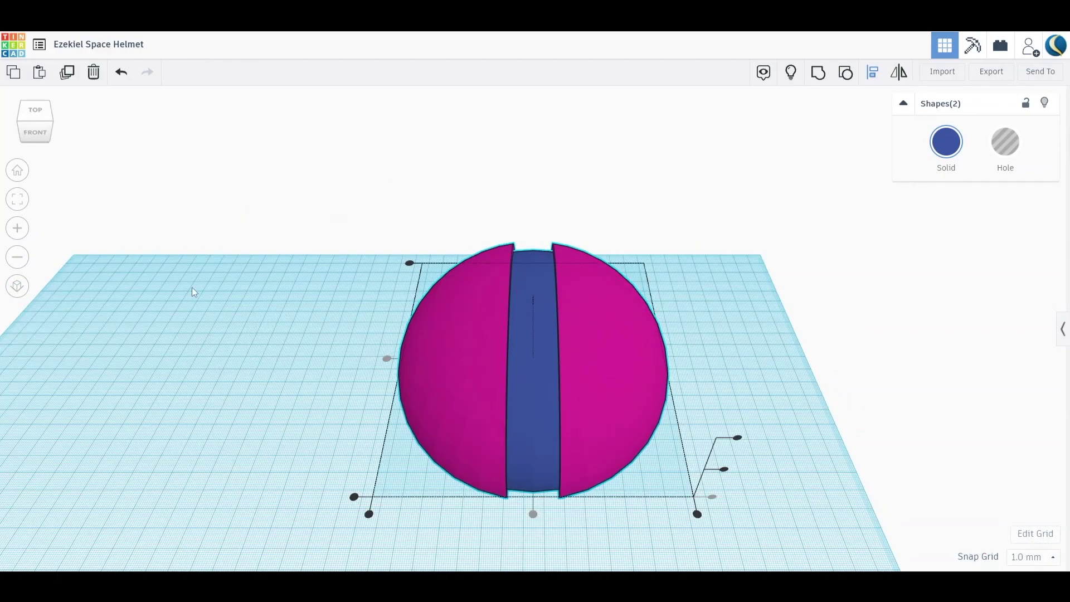
{"action": "scroll", "coordinate": [193, 289], "scroll_direction": "down", "scroll_amount": 5}
{"action": "key", "text": "Escape"}
{"action": "key", "text": "Right"}
{"action": "key", "text": "Right"}
{"action": "key", "text": "Right"}
{"action": "key", "text": "Right"}
{"action": "key", "text": "Right"}
{"action": "key", "text": "Right"}
{"action": "key", "text": "Right"}
{"action": "key", "text": "Right"}
{"action": "key", "text": "Right"}
{"action": "key", "text": "Right"}
{"action": "key", "text": "Right"}
{"action": "key", "text": "Right"}
{"action": "key", "text": "Right"}
{"action": "key", "text": "Right"}
{"action": "key", "text": "Right"}
{"action": "key", "text": "Right"}
{"action": "key", "text": "Right"}
{"action": "key", "text": "Right"}
{"action": "key", "text": "Right"}
{"action": "key", "text": "Right"}
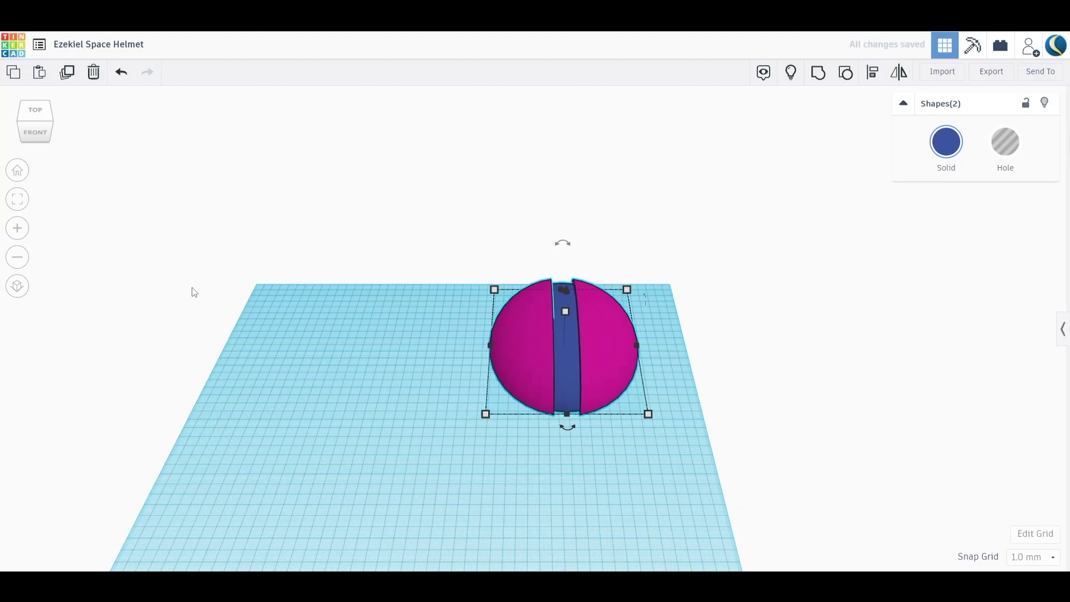
{"action": "key", "text": "Right"}
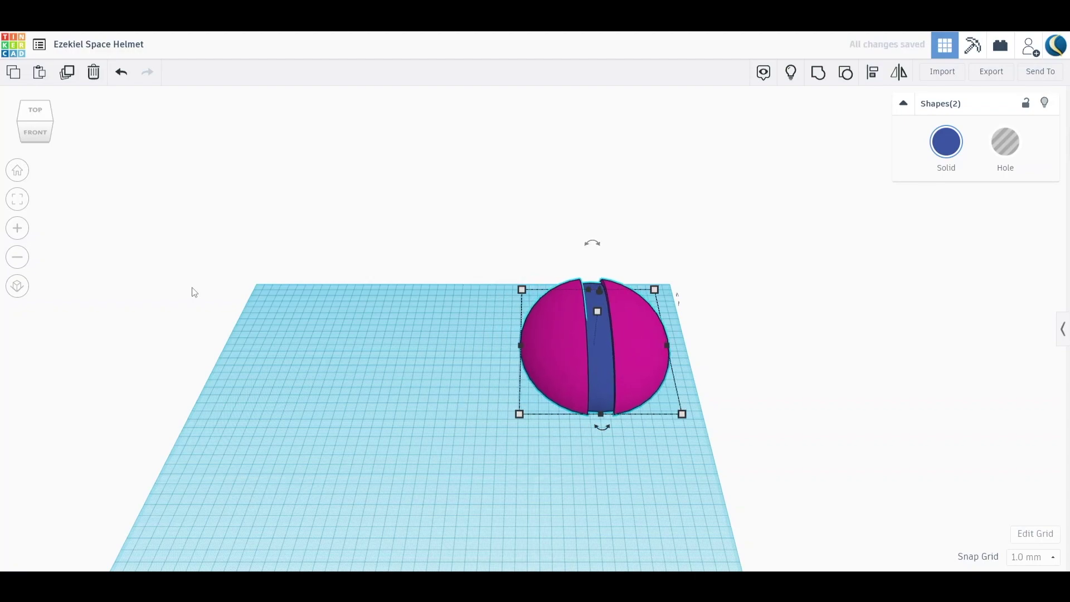
{"action": "left_click", "coordinate": [791, 73]}
{"action": "left_click", "coordinate": [1061, 328]}
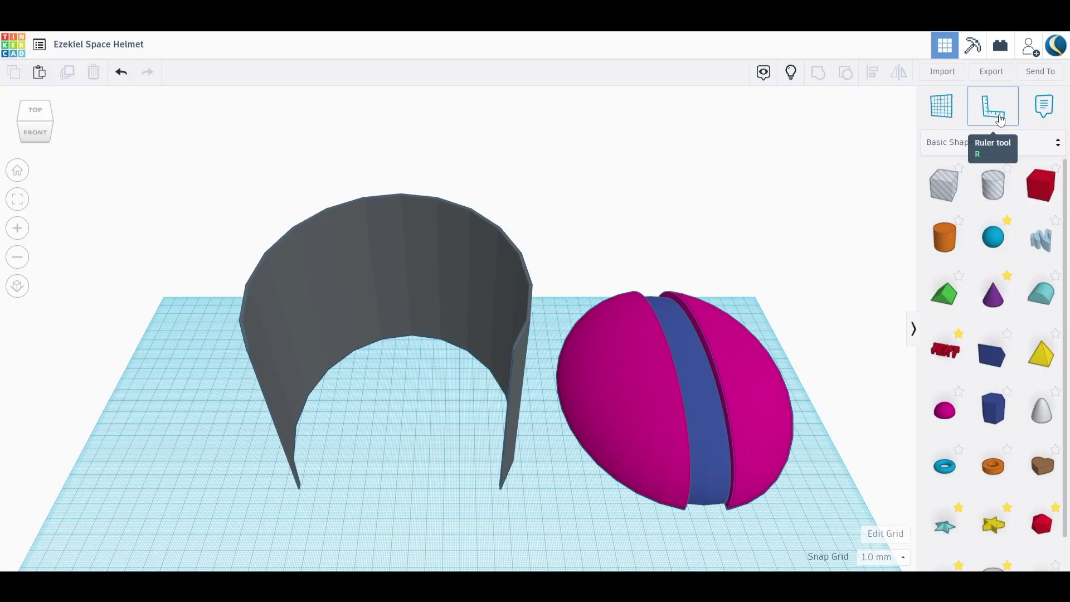
Step: Anchor the Ruler at the grey wall's corner and read the pink dome's measurements
{"action": "left_click", "coordinate": [1001, 120]}
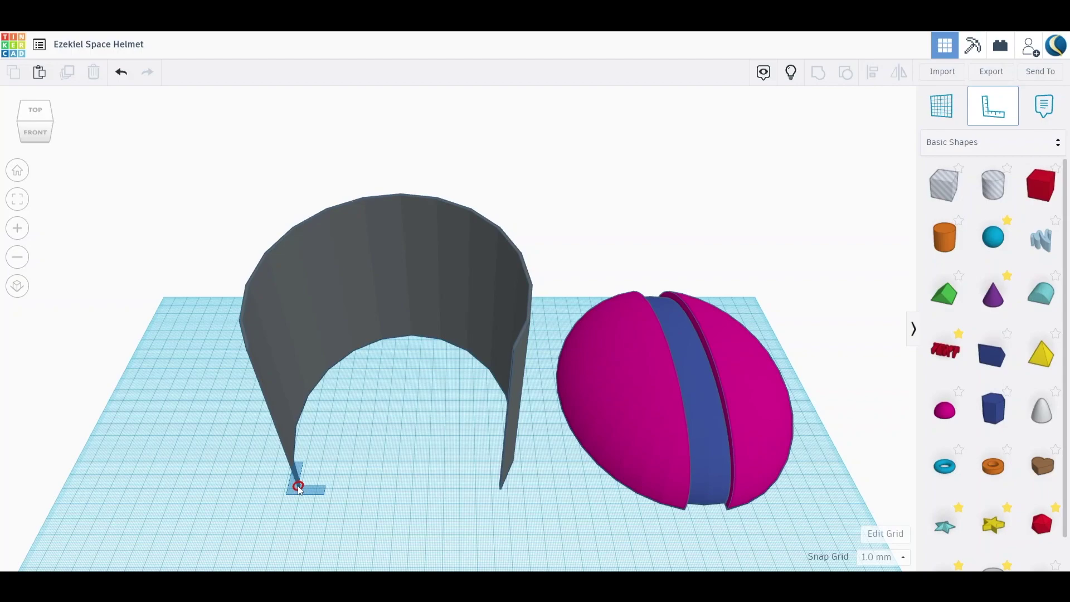
{"action": "left_click", "coordinate": [298, 488]}
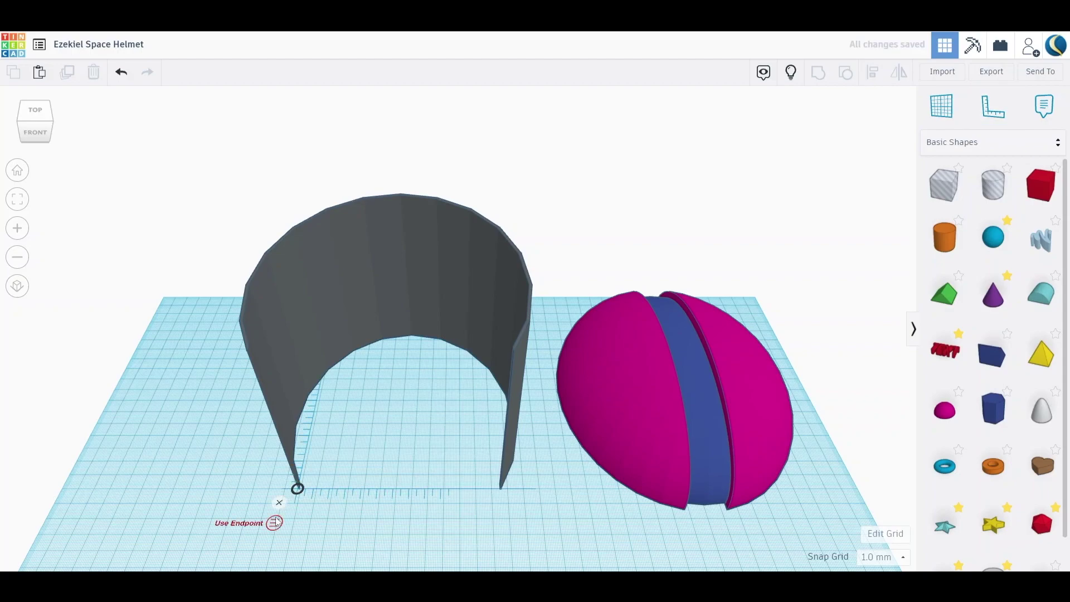
{"action": "left_click", "coordinate": [722, 461]}
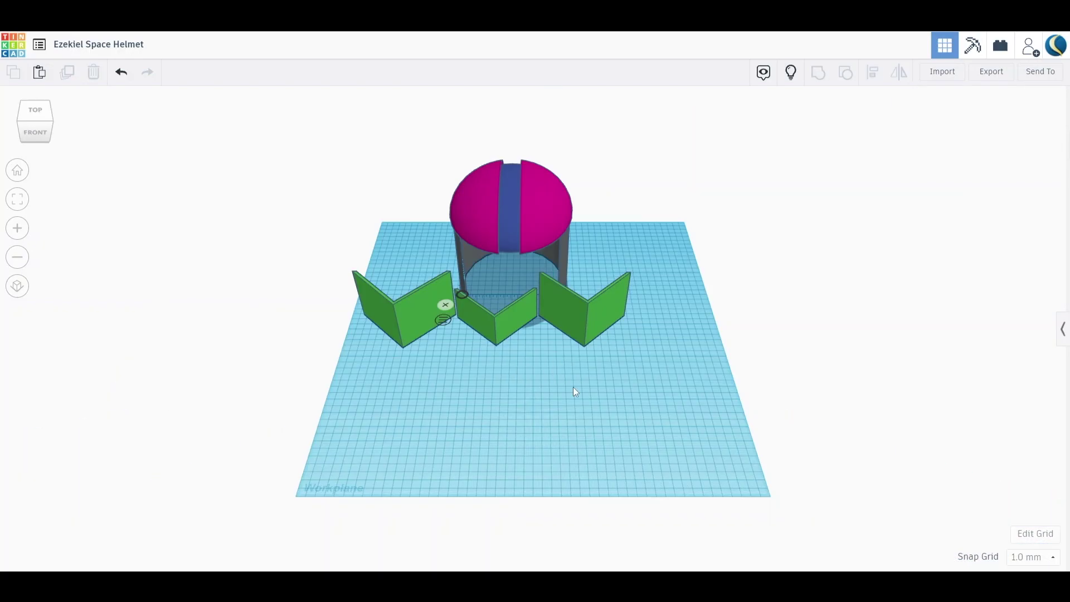
{"action": "left_click", "coordinate": [415, 323]}
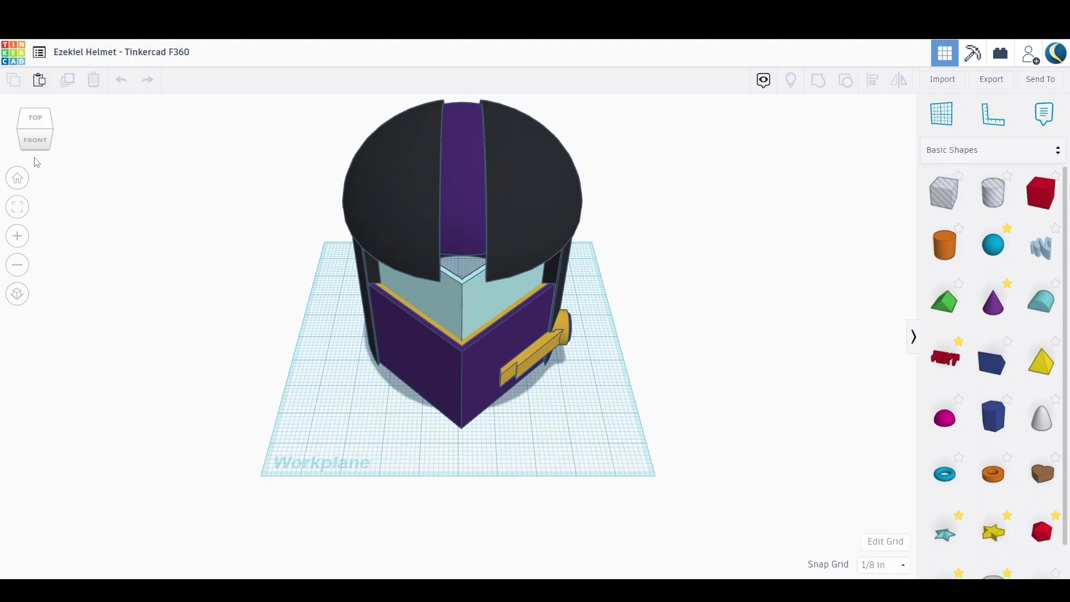
{"action": "left_click", "coordinate": [35, 143]}
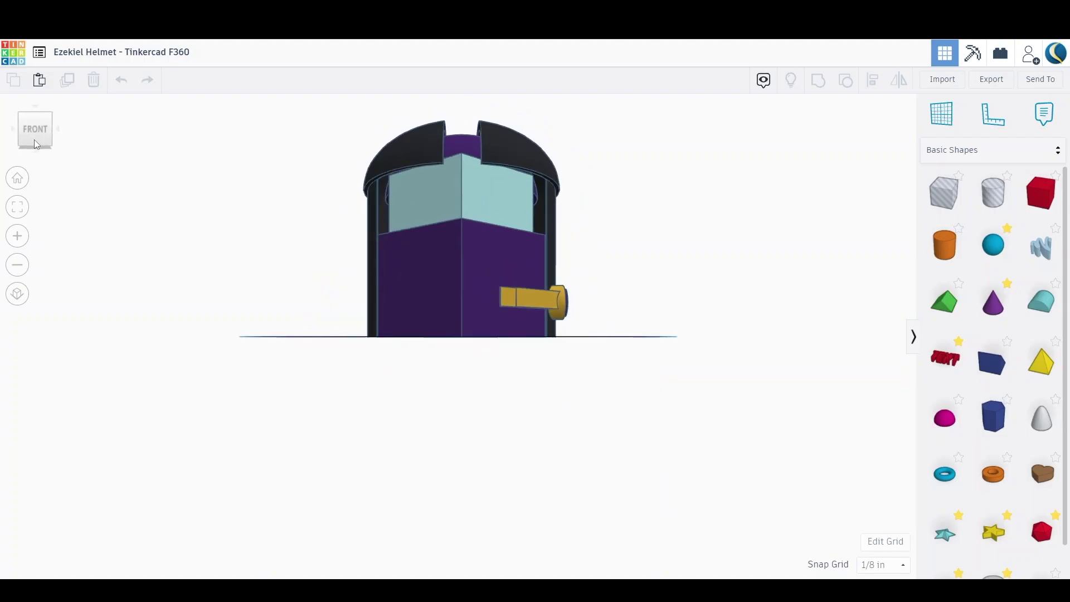
{"action": "left_click", "coordinate": [37, 118]}
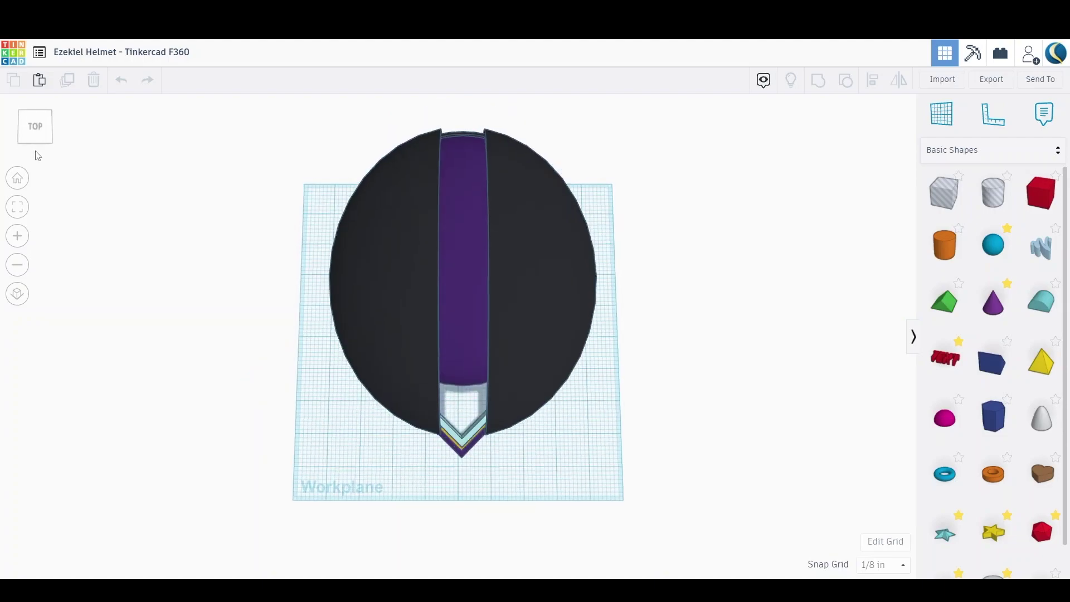
{"action": "left_click", "coordinate": [38, 129]}
{"action": "left_click", "coordinate": [35, 114]}
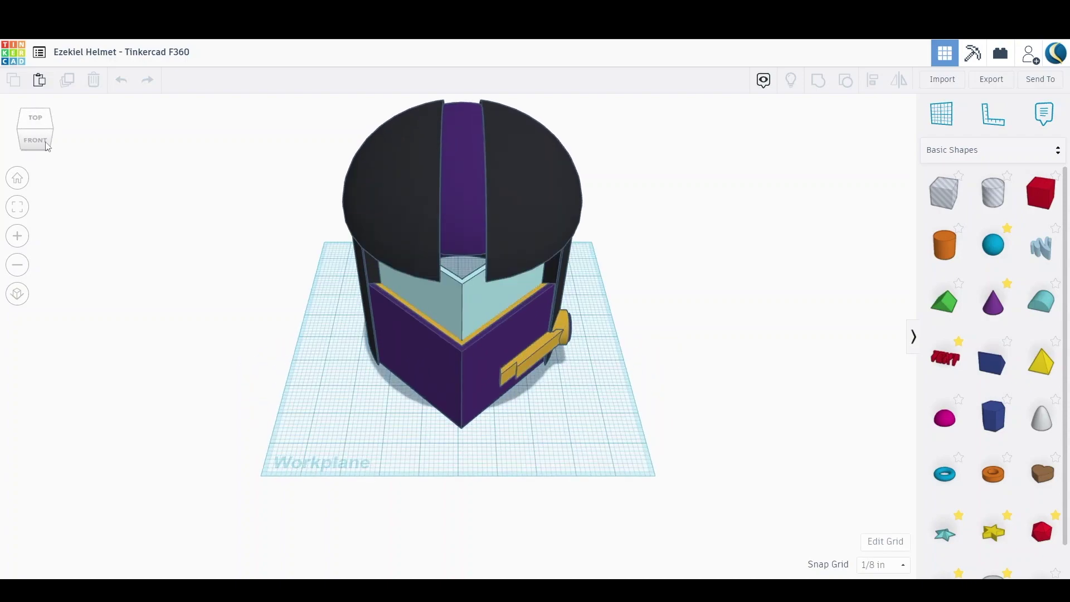
{"action": "left_click", "coordinate": [54, 123]}
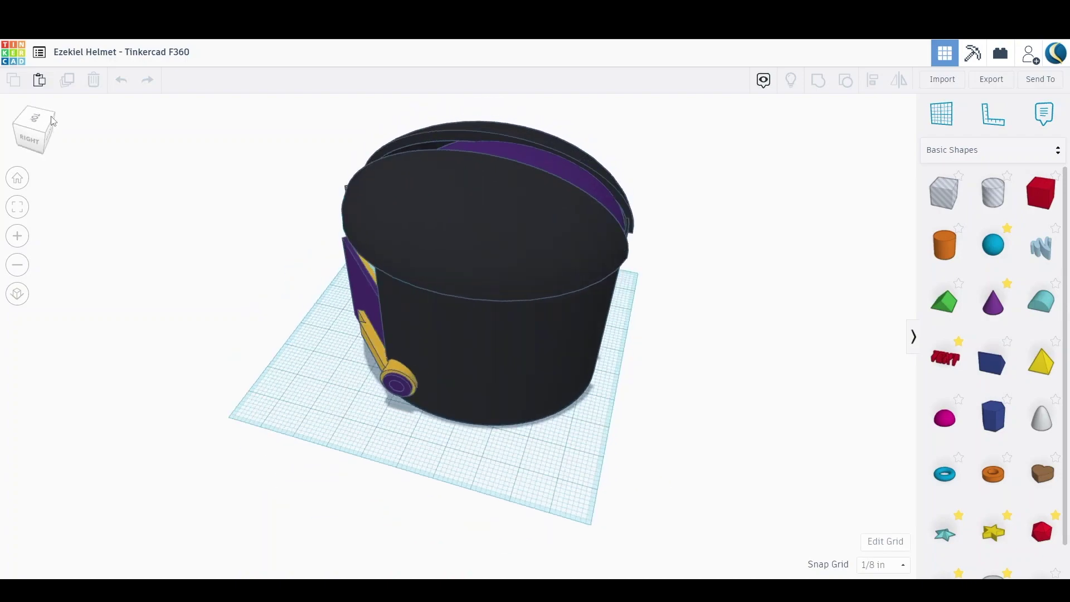
{"action": "left_click", "coordinate": [53, 122]}
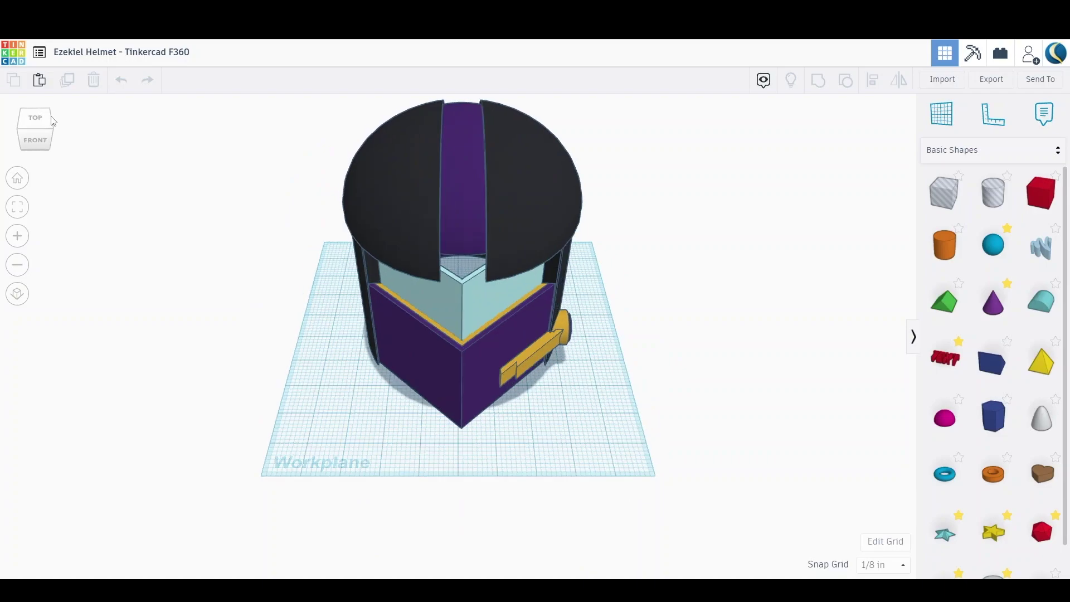
{"action": "left_click", "coordinate": [53, 122]}
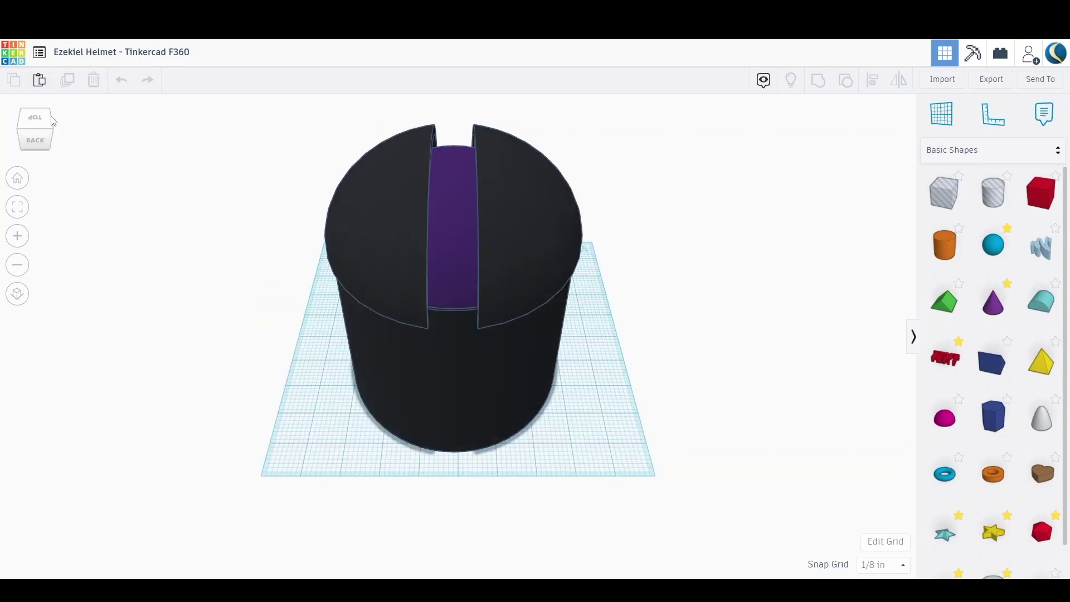
{"action": "left_click", "coordinate": [53, 121]}
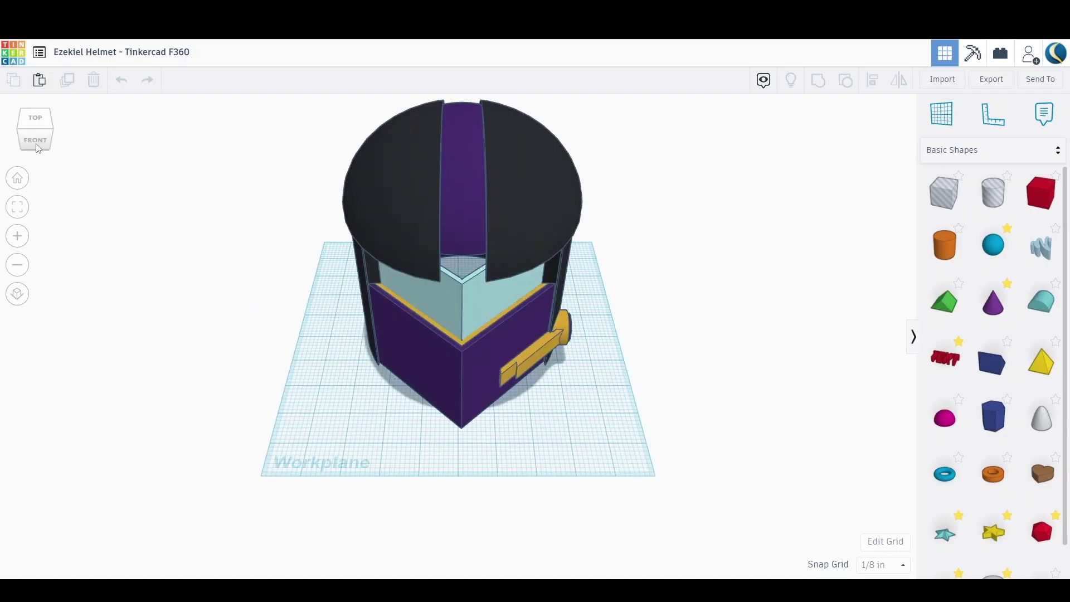
{"action": "left_click", "coordinate": [37, 141]}
{"action": "left_click", "coordinate": [18, 178]}
{"action": "left_click", "coordinate": [18, 265]}
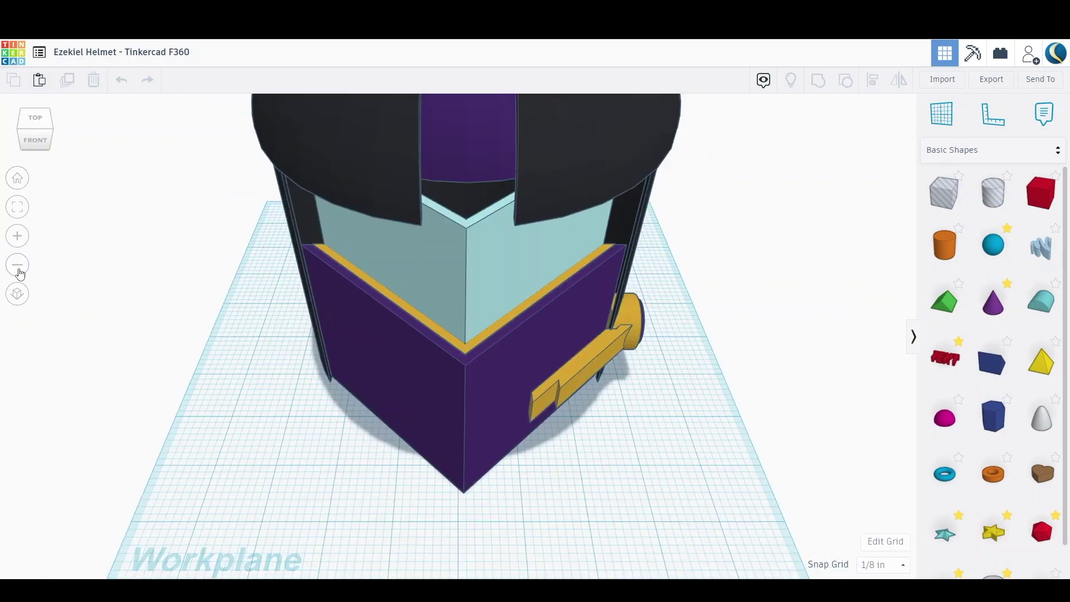
{"action": "left_click", "coordinate": [18, 266]}
{"action": "left_click", "coordinate": [18, 267]}
{"action": "left_click", "coordinate": [36, 142]}
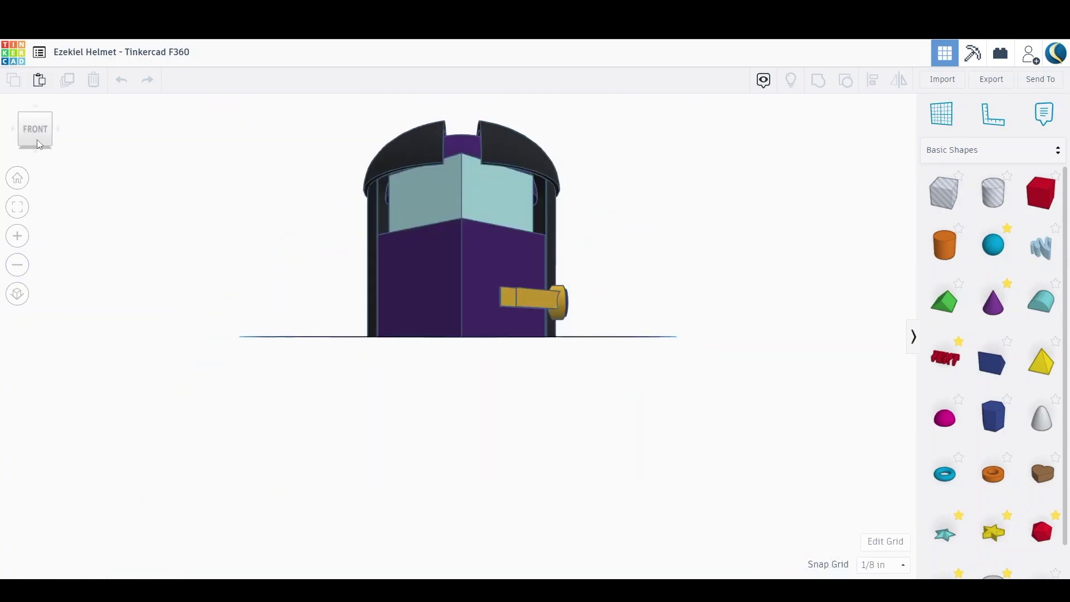
{"action": "left_click", "coordinate": [59, 133]}
{"action": "left_click", "coordinate": [60, 133]}
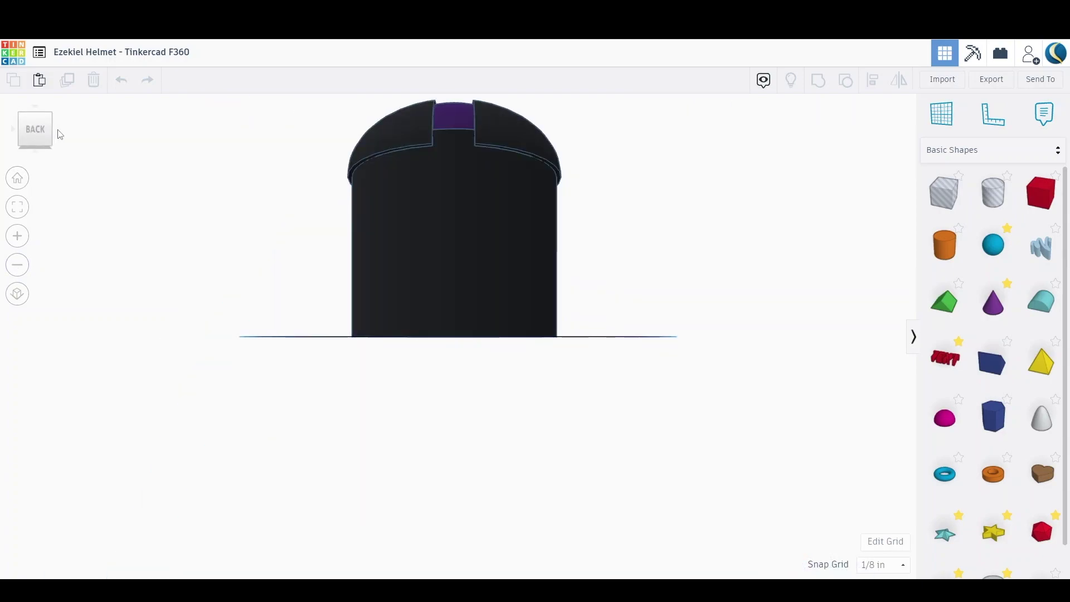
{"action": "left_click", "coordinate": [60, 134]}
{"action": "left_click", "coordinate": [60, 134]}
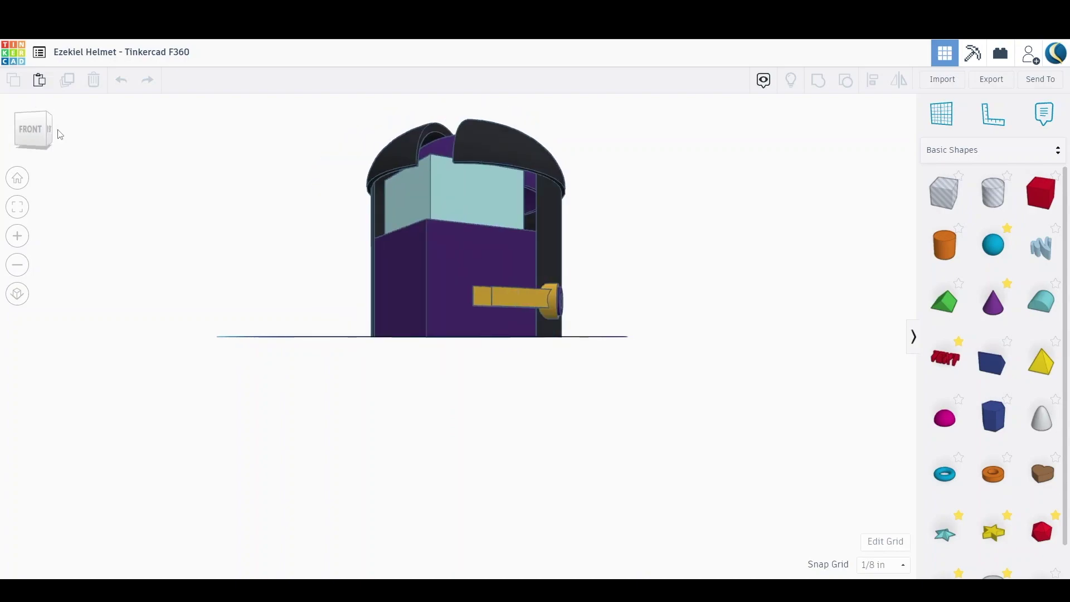
{"action": "left_click", "coordinate": [60, 134]}
{"action": "left_click", "coordinate": [60, 134]}
{"action": "left_click", "coordinate": [60, 133]}
{"action": "left_click", "coordinate": [60, 134]}
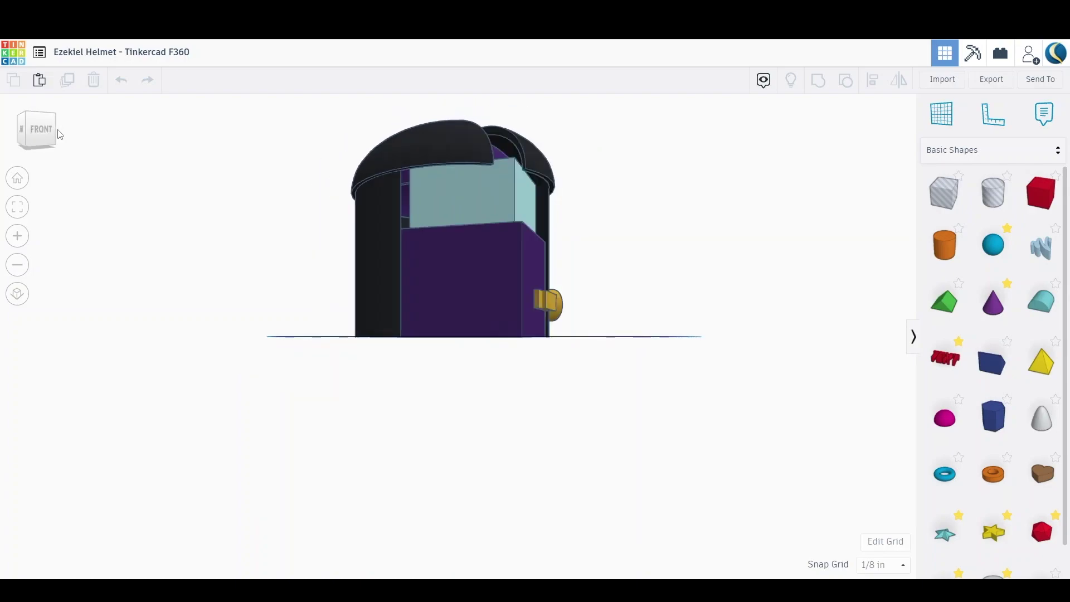
{"action": "left_click", "coordinate": [38, 118]}
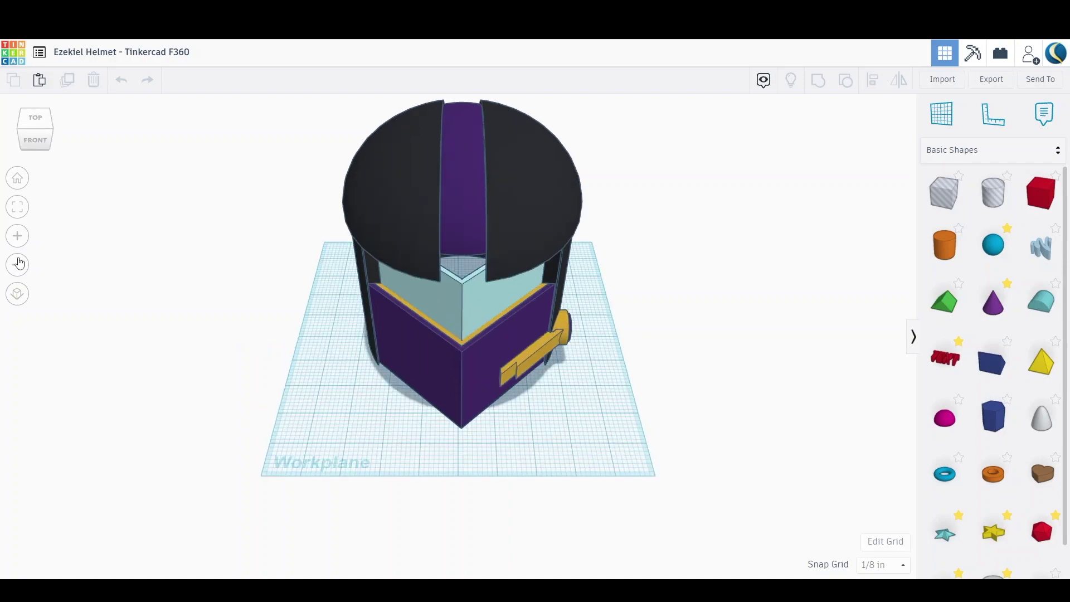
{"action": "left_click", "coordinate": [17, 264]}
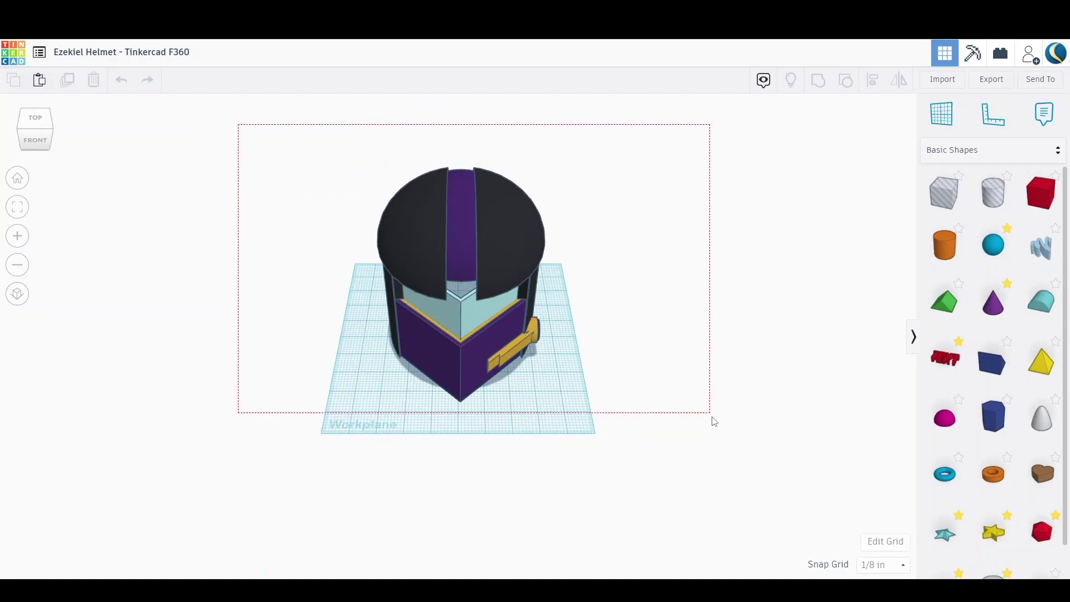